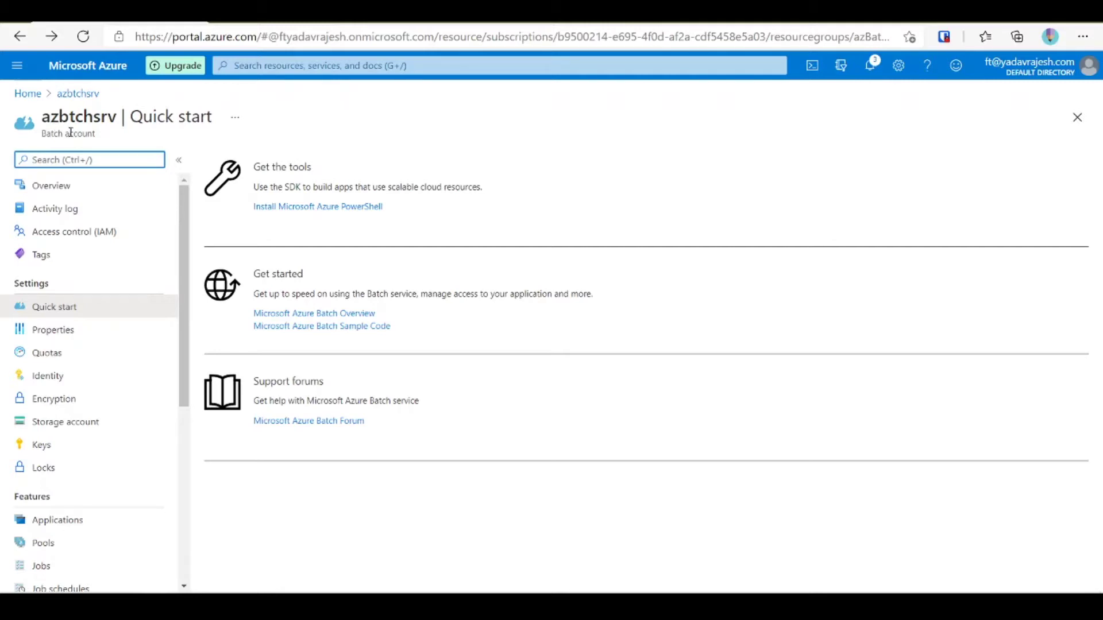
Step: Start adding a pool to the azbtchsrv Batch account and set its pool ID to newpool
{"action": "scroll", "coordinate": [103, 273], "scroll_direction": "down", "scroll_amount": 6}
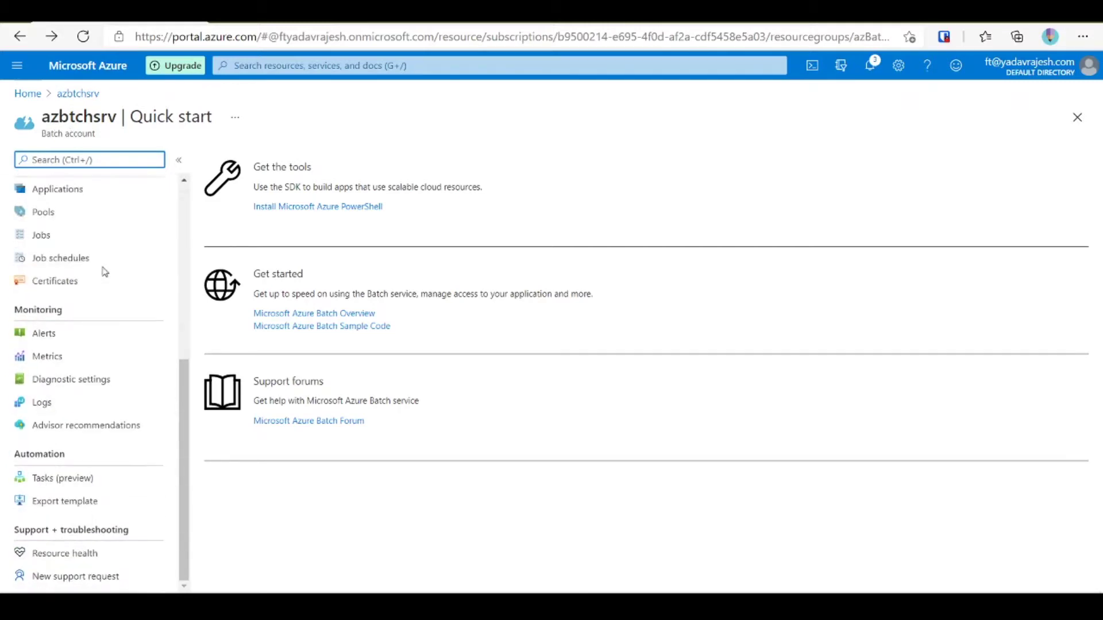
{"action": "scroll", "coordinate": [103, 273], "scroll_direction": "up", "scroll_amount": 2}
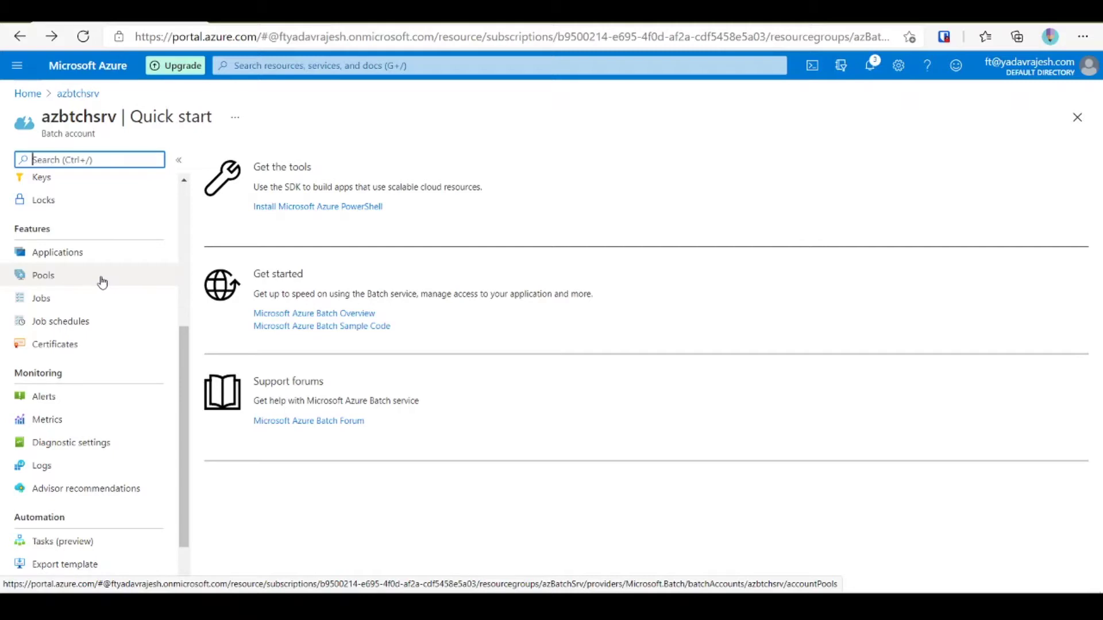
{"action": "left_click", "coordinate": [59, 276]}
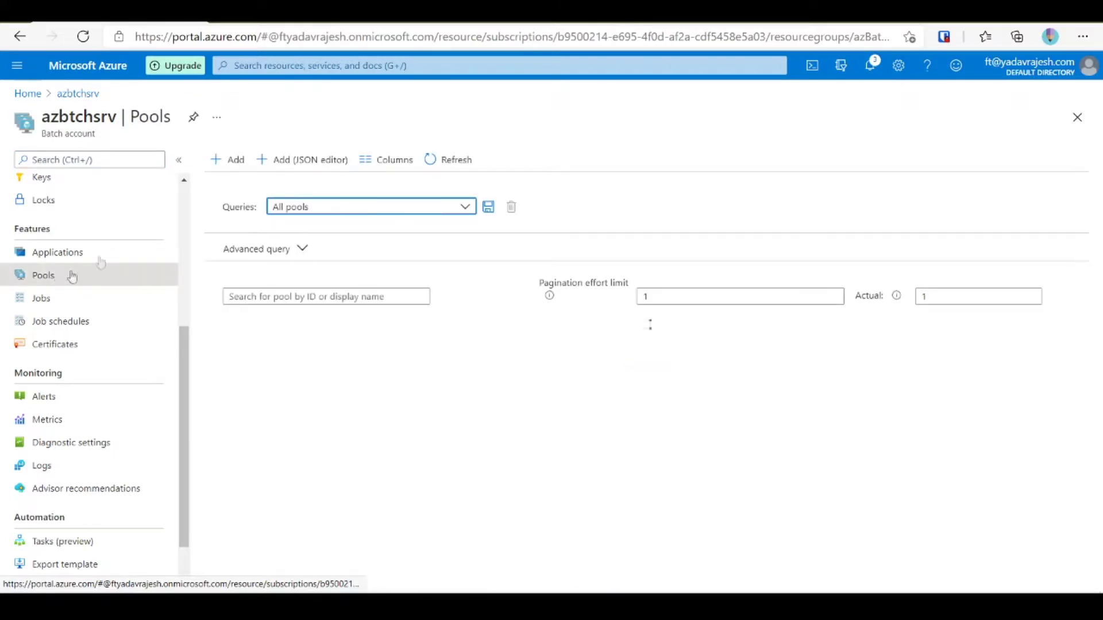
{"action": "left_click", "coordinate": [240, 166]}
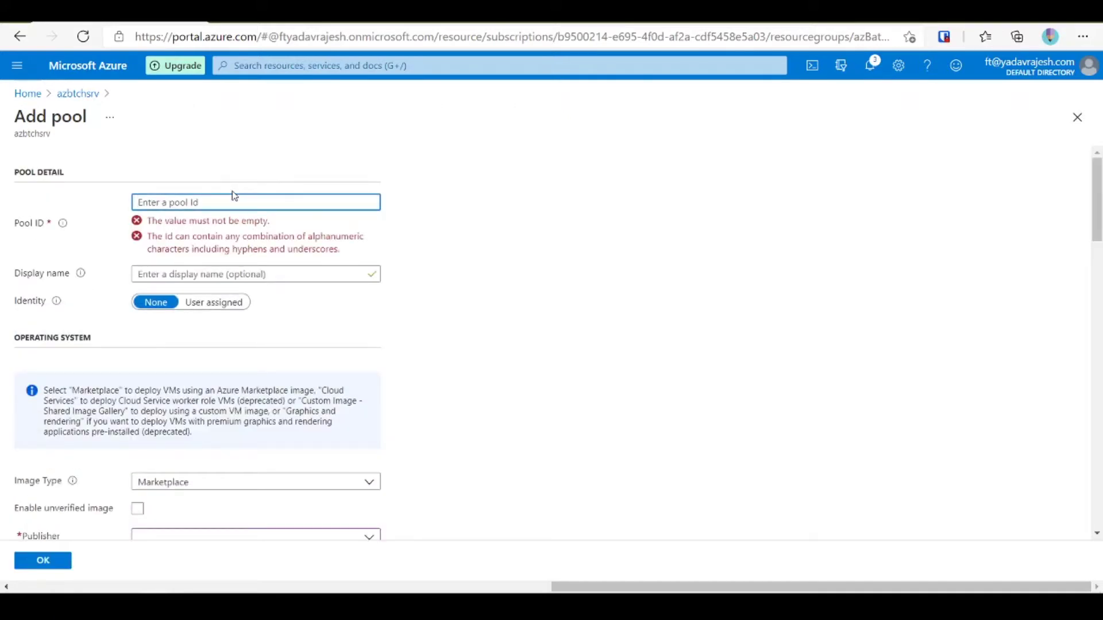
{"action": "type", "text": "newpool"}
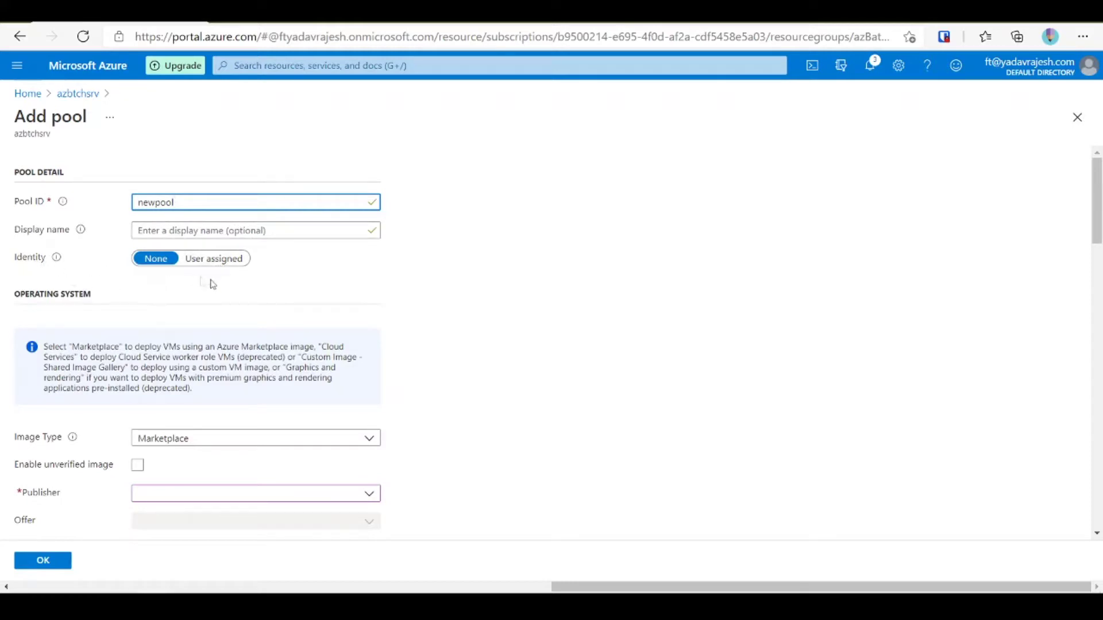
Step: Set the pool's operating system publisher to microsoftwindowsserver and its offer to windowsserver
{"action": "scroll", "coordinate": [325, 360], "scroll_direction": "down", "scroll_amount": 3}
{"action": "scroll", "coordinate": [306, 355], "scroll_direction": "up", "scroll_amount": 2}
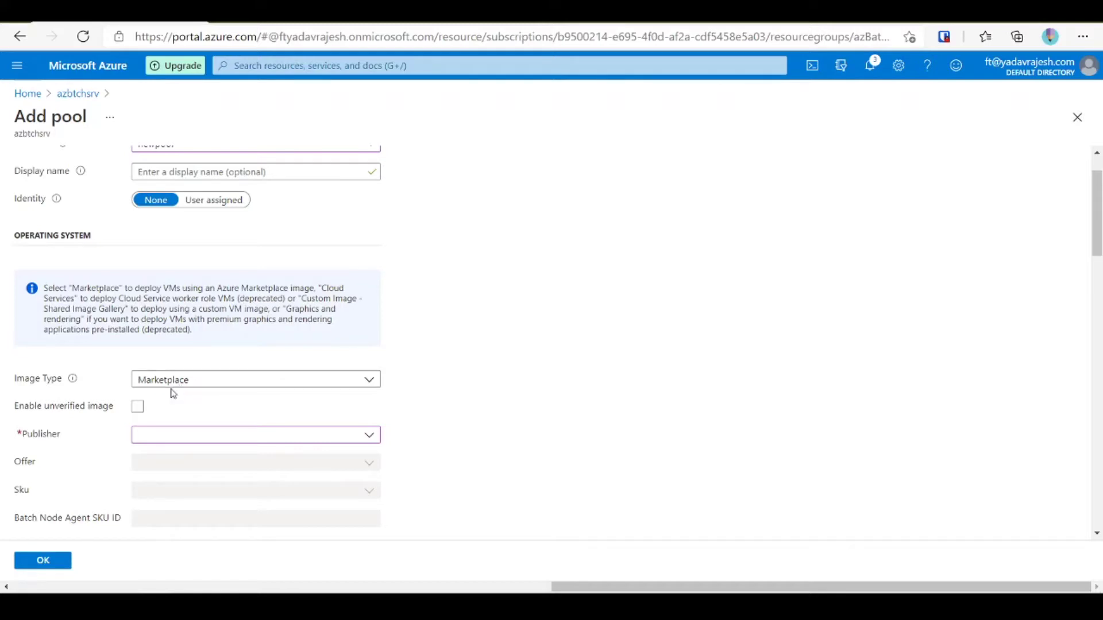
{"action": "scroll", "coordinate": [201, 395], "scroll_direction": "down", "scroll_amount": 1}
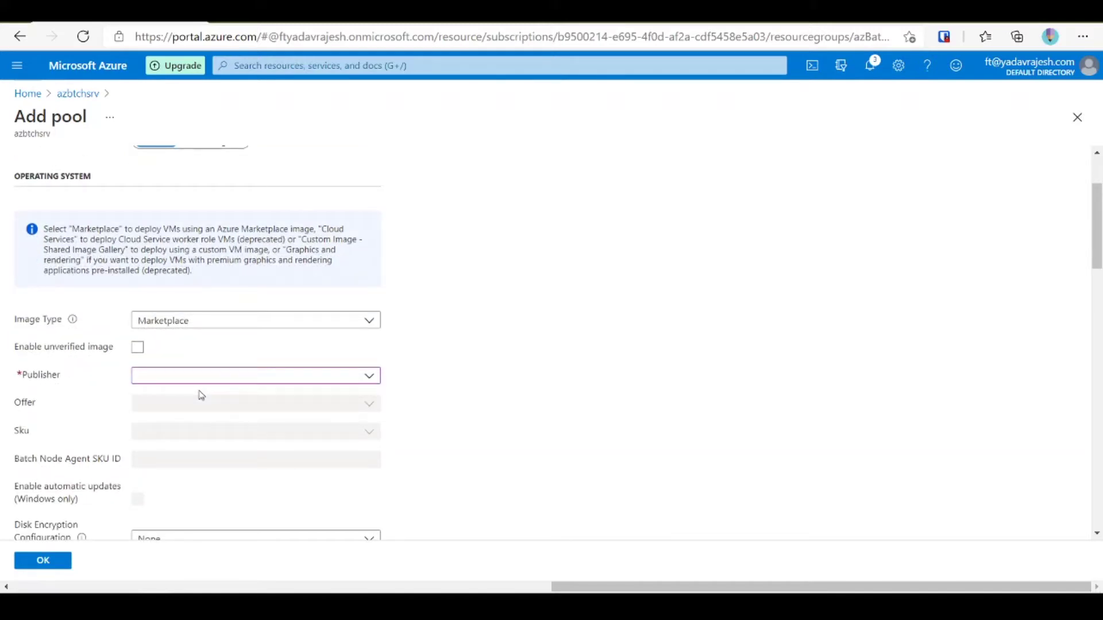
{"action": "left_click", "coordinate": [174, 382]}
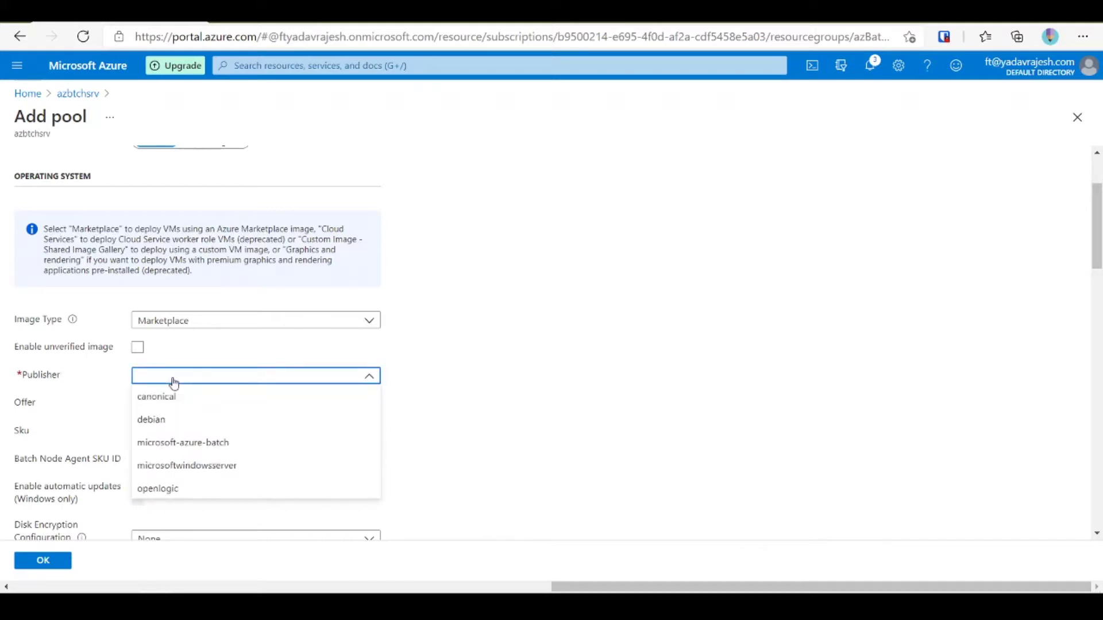
{"action": "left_click", "coordinate": [178, 475]}
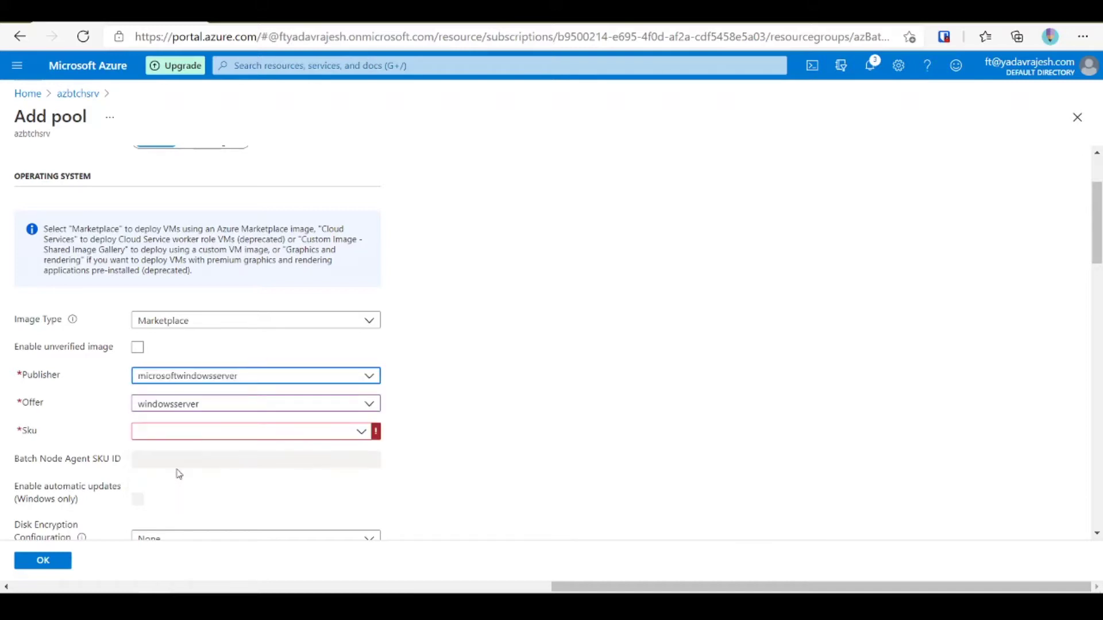
{"action": "left_click", "coordinate": [282, 409]}
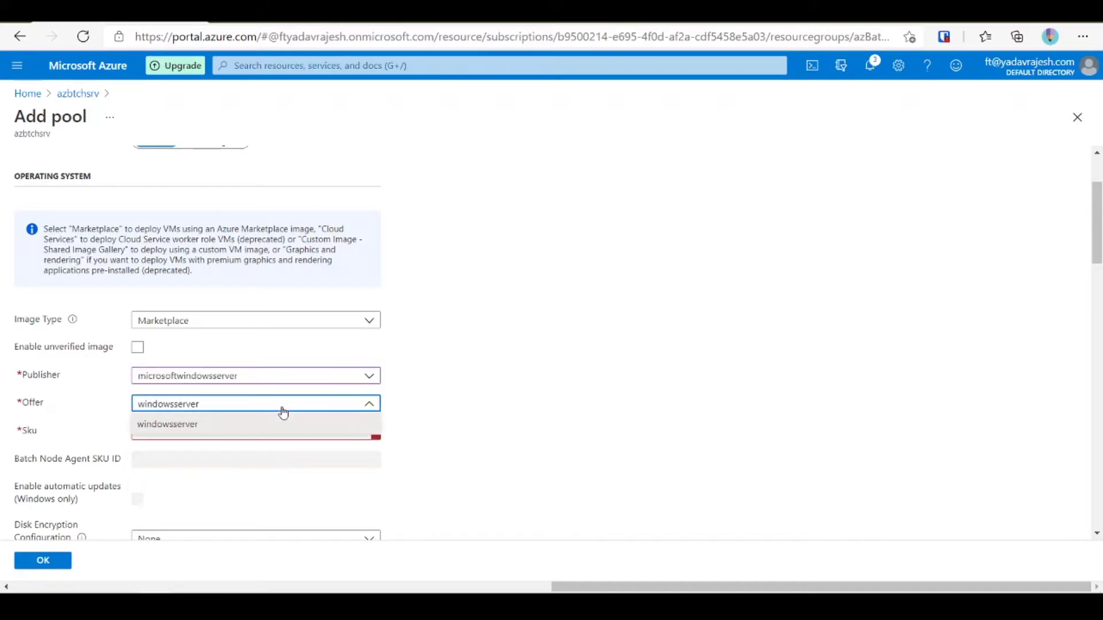
{"action": "left_click", "coordinate": [188, 429]}
Step: Choose 2019-datacenter-smalldisk as the SKU of the pool's Windows Server image
{"action": "left_click", "coordinate": [316, 436]}
{"action": "left_click", "coordinate": [288, 455]}
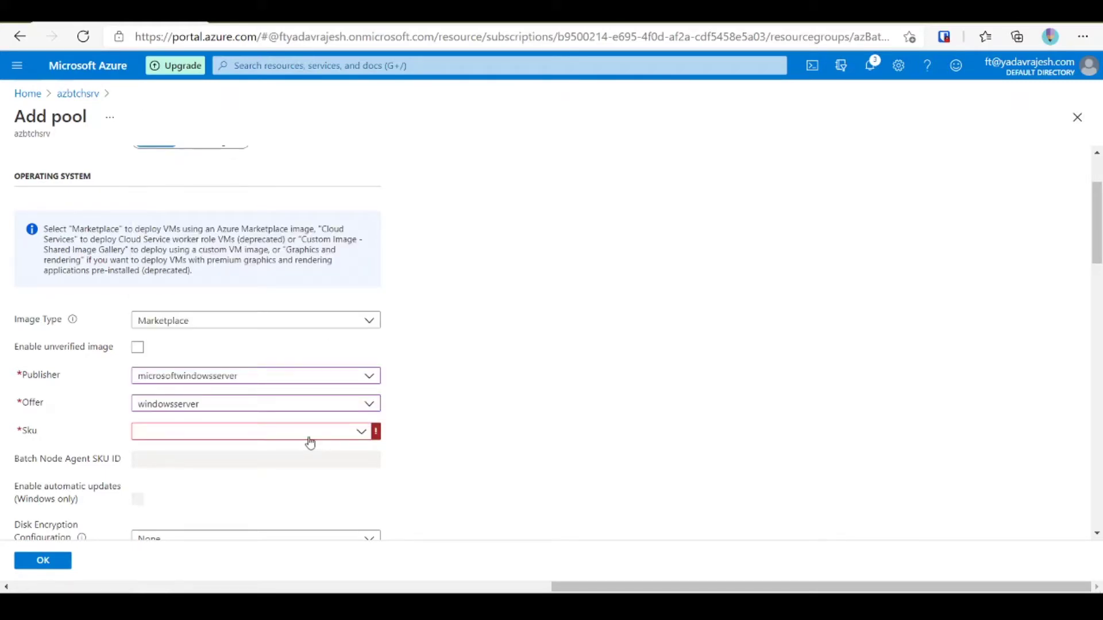
{"action": "left_click", "coordinate": [309, 437]}
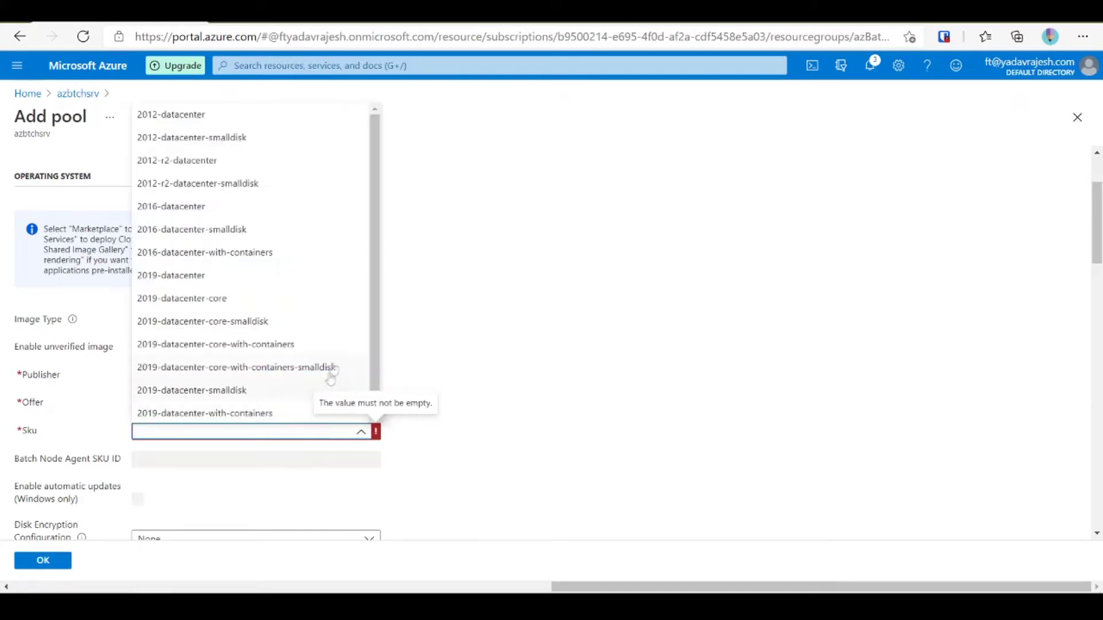
{"action": "scroll", "coordinate": [281, 299], "scroll_direction": "down", "scroll_amount": 1}
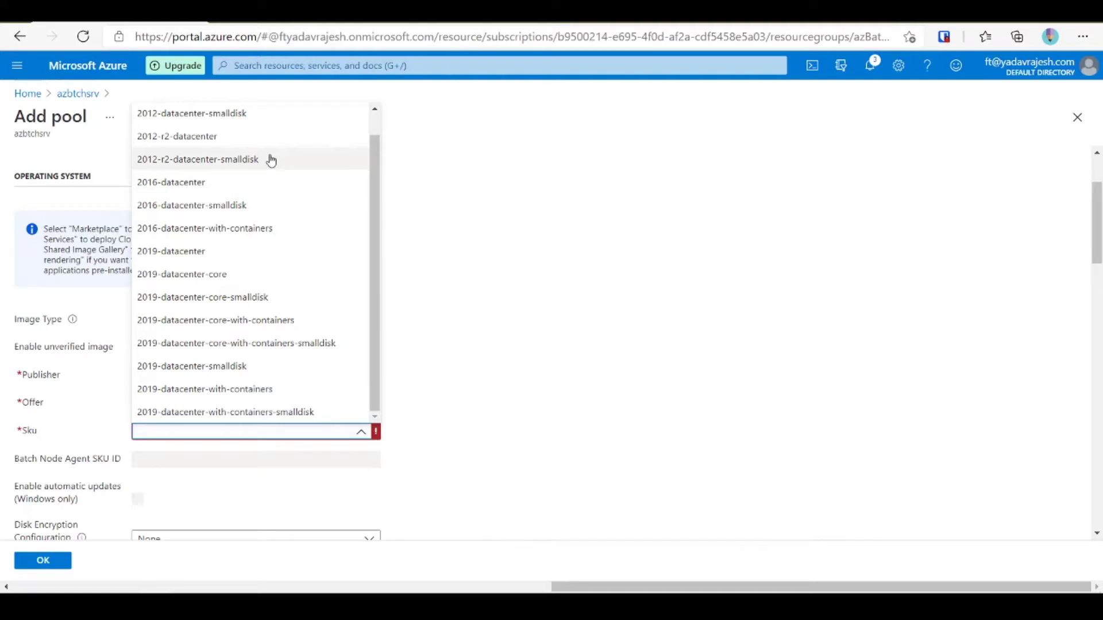
{"action": "left_click", "coordinate": [256, 366]}
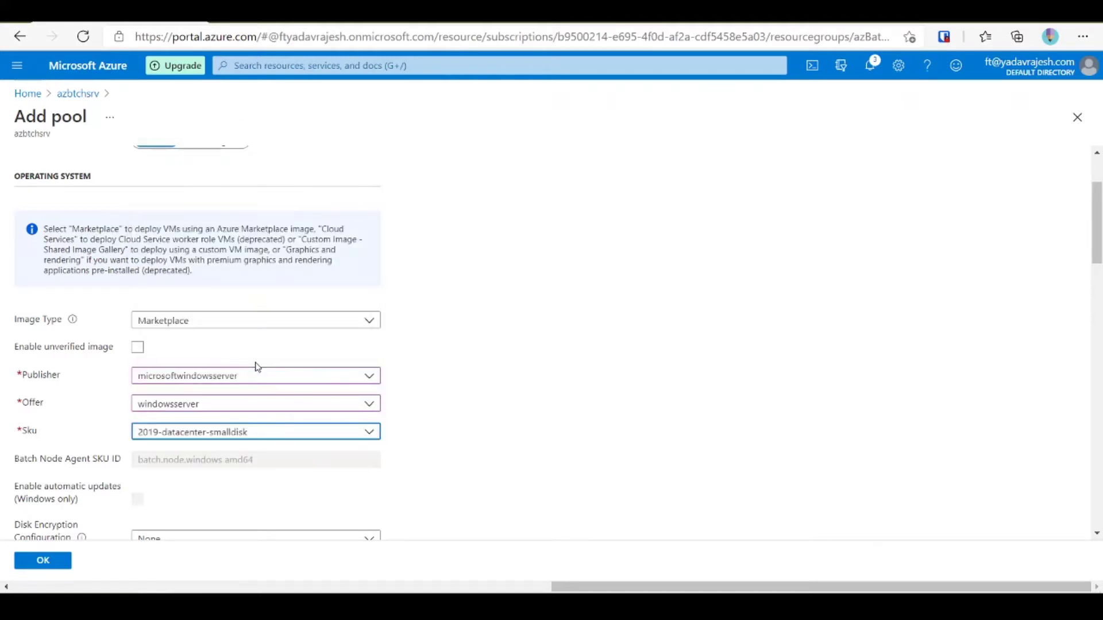
Step: Set the pool's VM size to Basic A1 (1 vCPUs, 1.8 GB Memory)
{"action": "scroll", "coordinate": [410, 363], "scroll_direction": "down", "scroll_amount": 2}
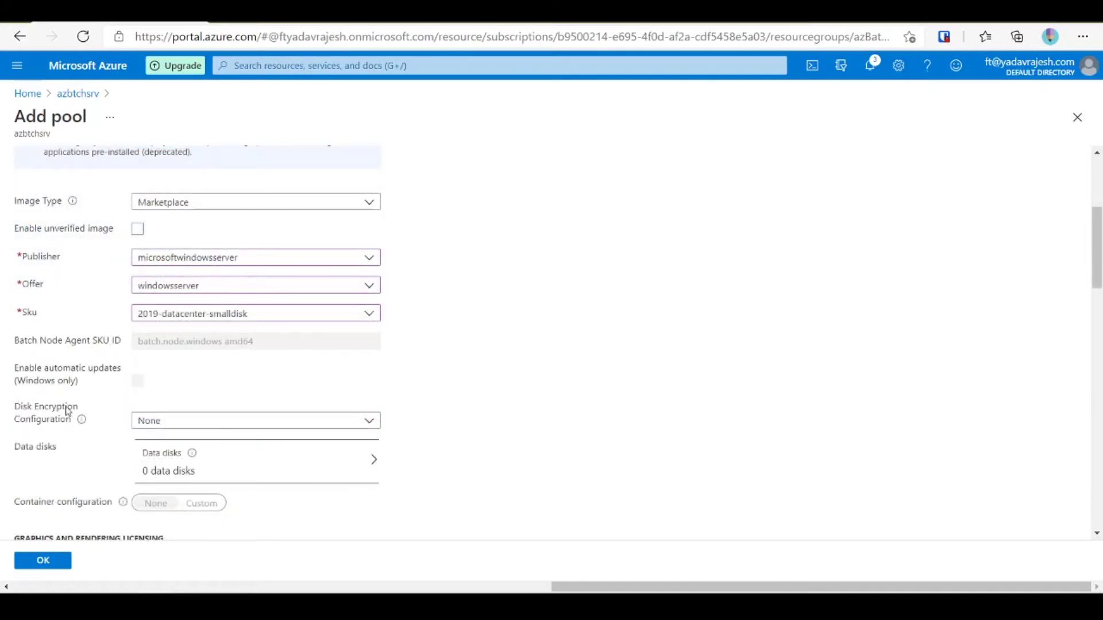
{"action": "scroll", "coordinate": [336, 444], "scroll_direction": "down", "scroll_amount": 3}
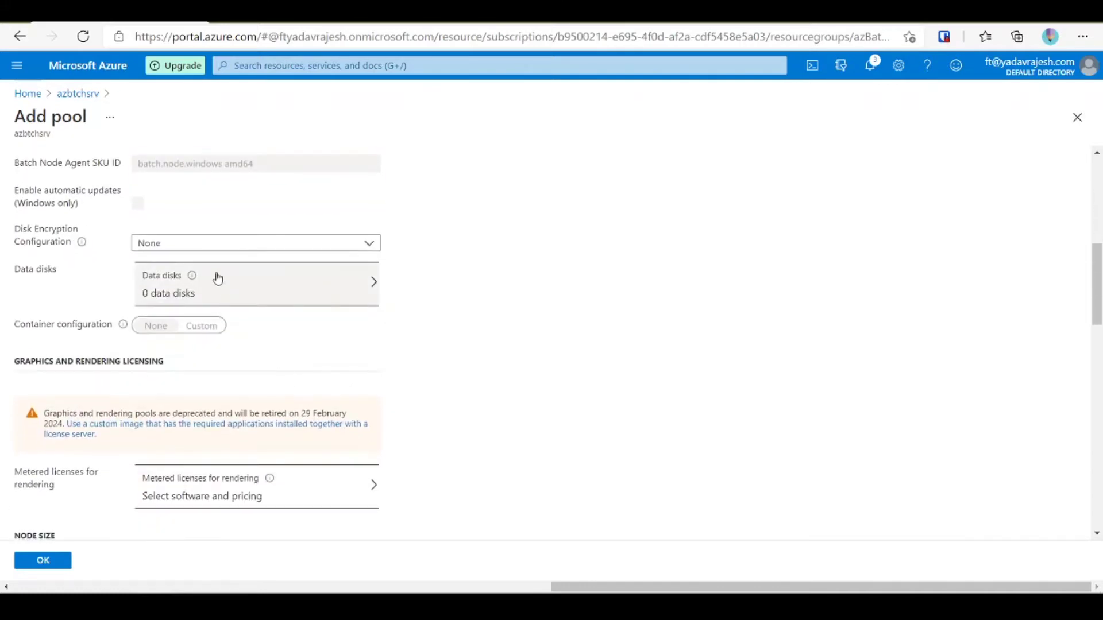
{"action": "scroll", "coordinate": [265, 400], "scroll_direction": "down", "scroll_amount": 2}
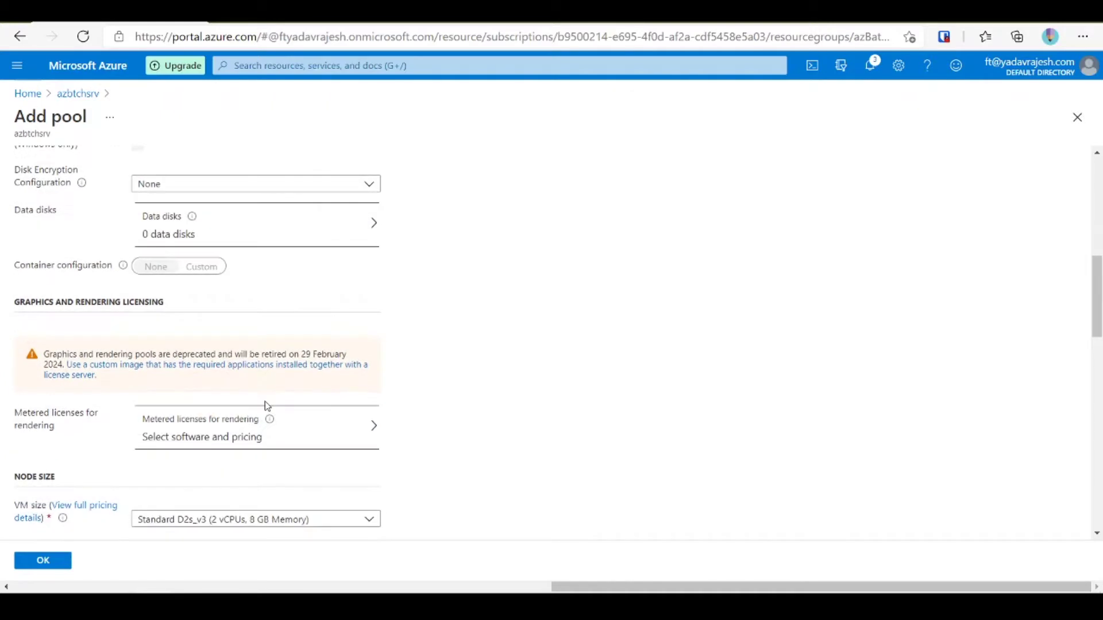
{"action": "mouse_move", "coordinate": [272, 360]}
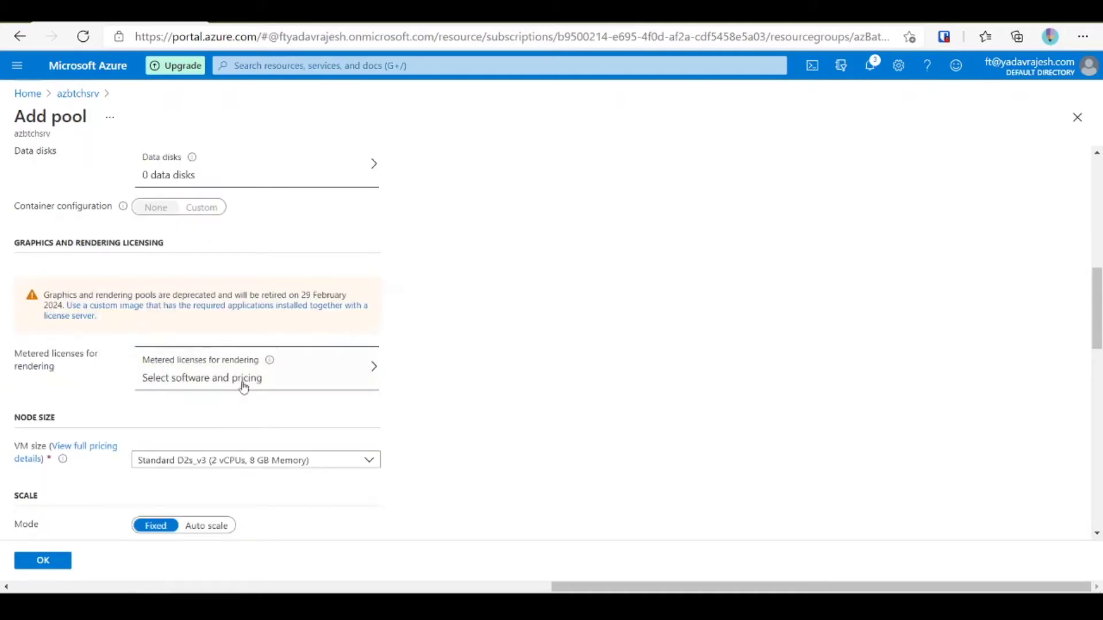
{"action": "scroll", "coordinate": [260, 368], "scroll_direction": "down", "scroll_amount": 2}
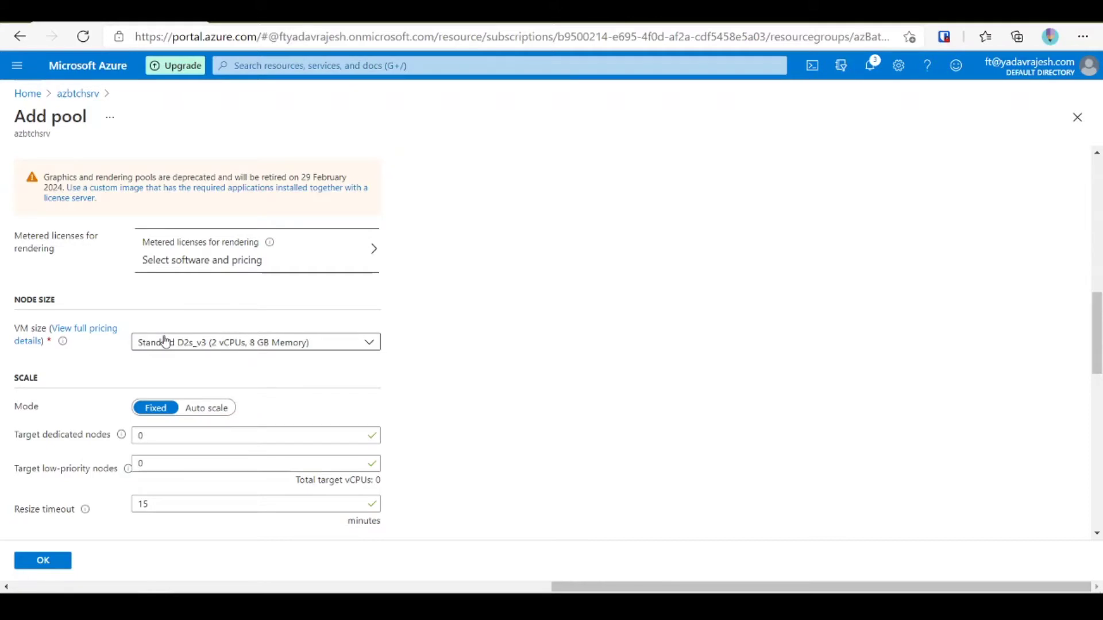
{"action": "left_click", "coordinate": [190, 343]}
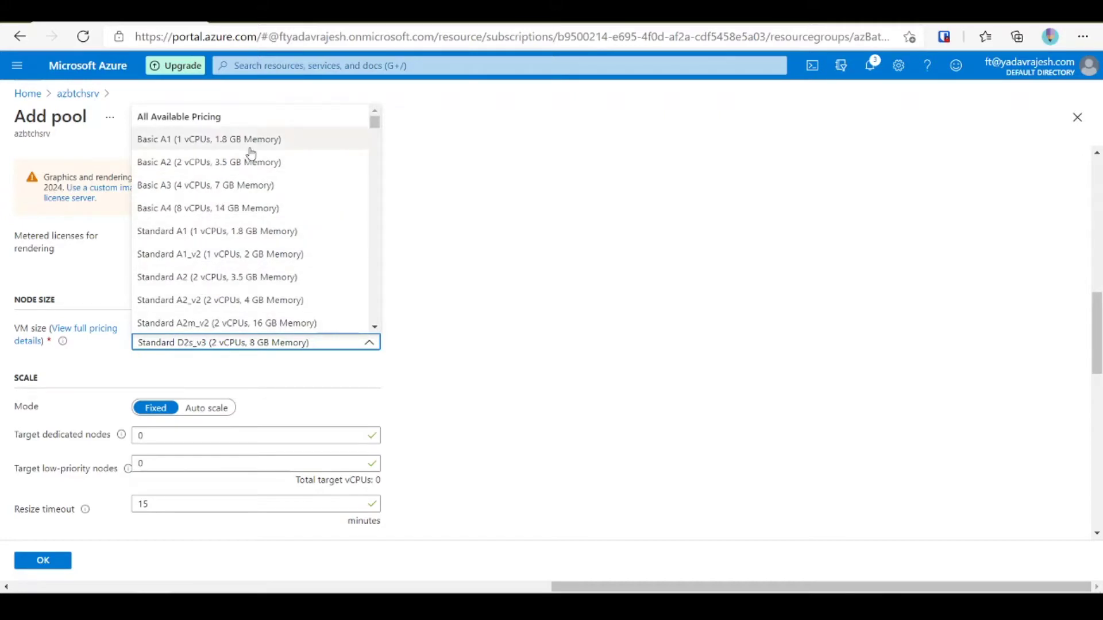
{"action": "left_click", "coordinate": [274, 162]}
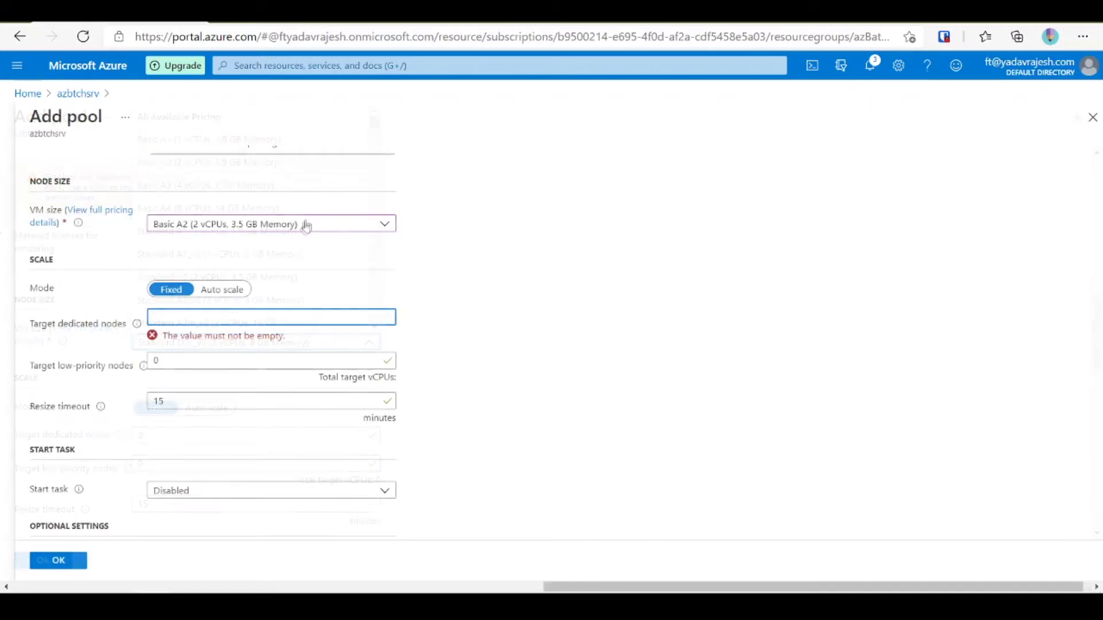
{"action": "left_click", "coordinate": [302, 224]}
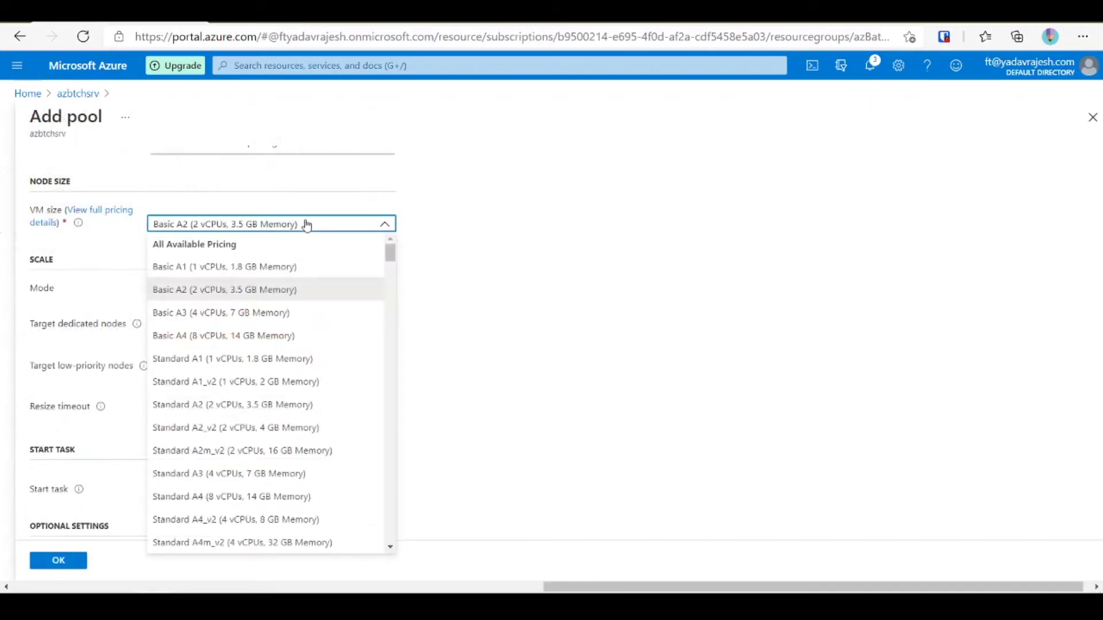
{"action": "left_click", "coordinate": [255, 268]}
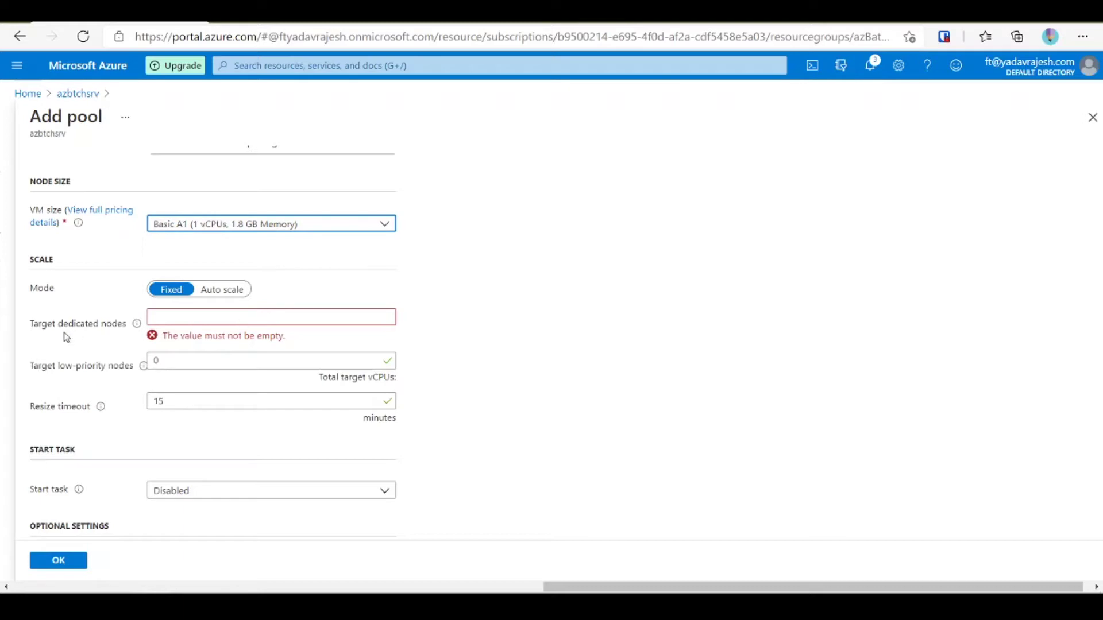
Step: Set the target dedicated nodes to 2 and create the pool with the remaining settings at their defaults
{"action": "left_click", "coordinate": [204, 315]}
{"action": "type", "text": "2"}
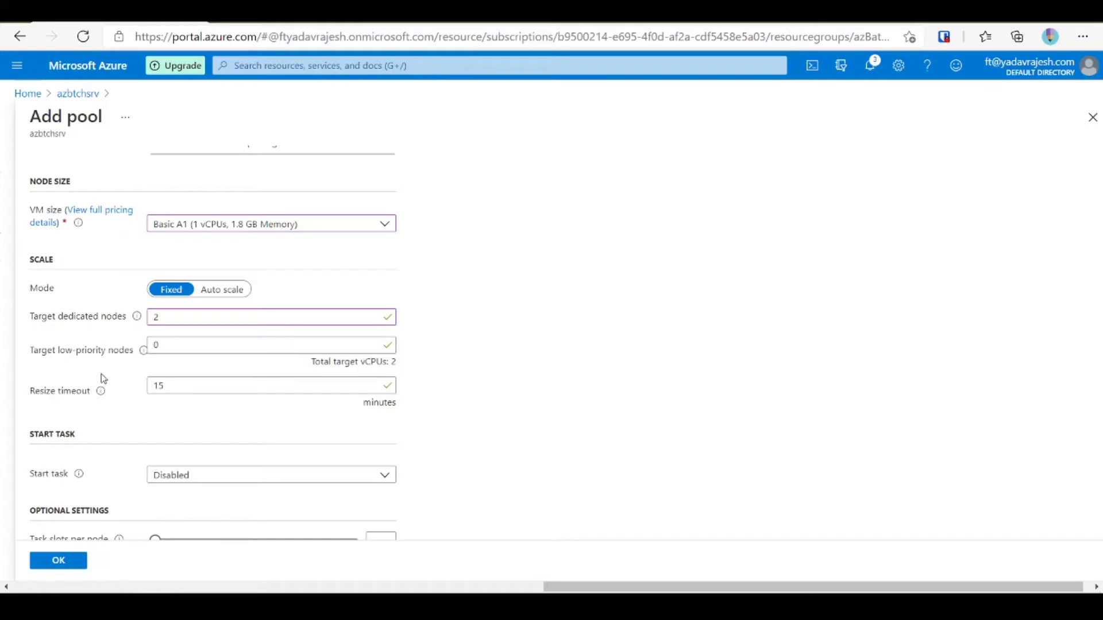
{"action": "scroll", "coordinate": [207, 339], "scroll_direction": "down", "scroll_amount": 1}
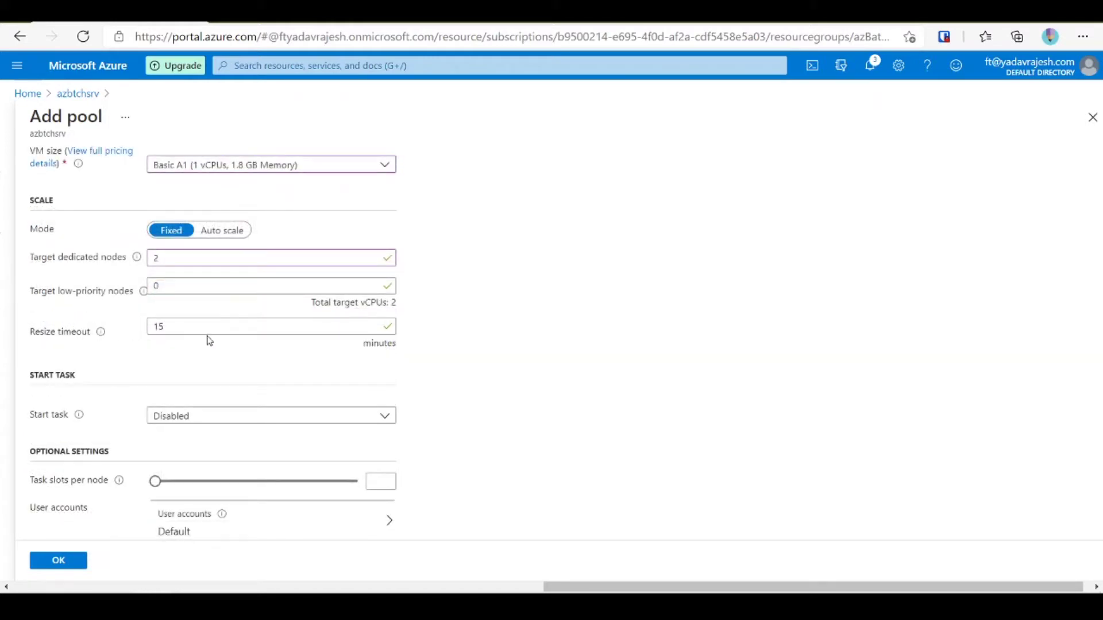
{"action": "scroll", "coordinate": [221, 373], "scroll_direction": "down", "scroll_amount": 2}
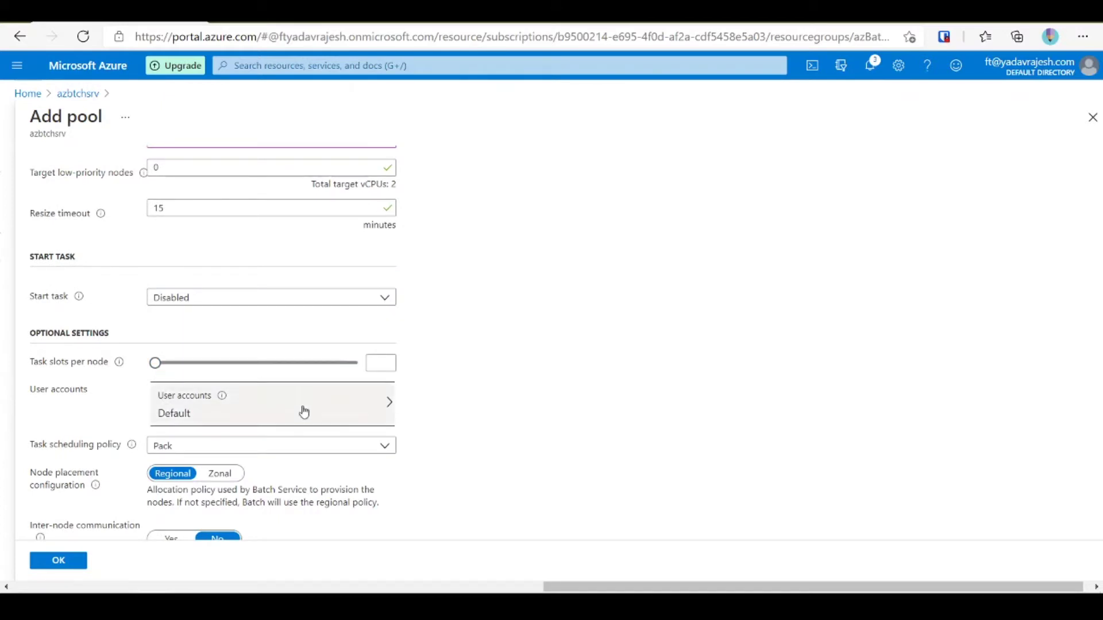
{"action": "scroll", "coordinate": [304, 412], "scroll_direction": "down", "scroll_amount": 3}
{"action": "scroll", "coordinate": [305, 412], "scroll_direction": "down", "scroll_amount": 3}
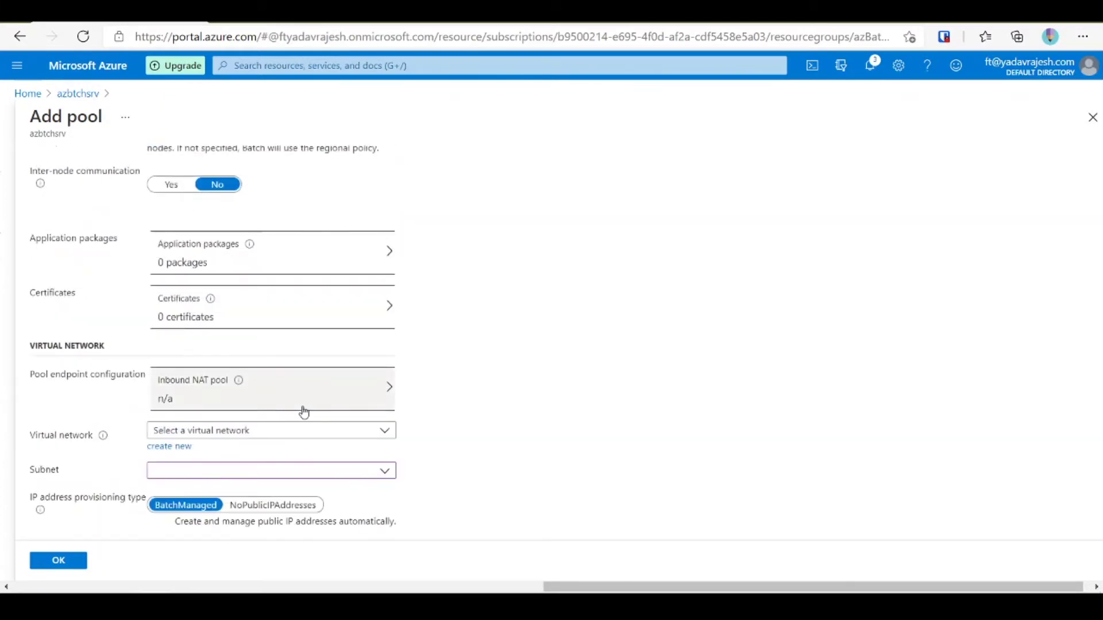
{"action": "scroll", "coordinate": [161, 364], "scroll_direction": "down", "scroll_amount": 2}
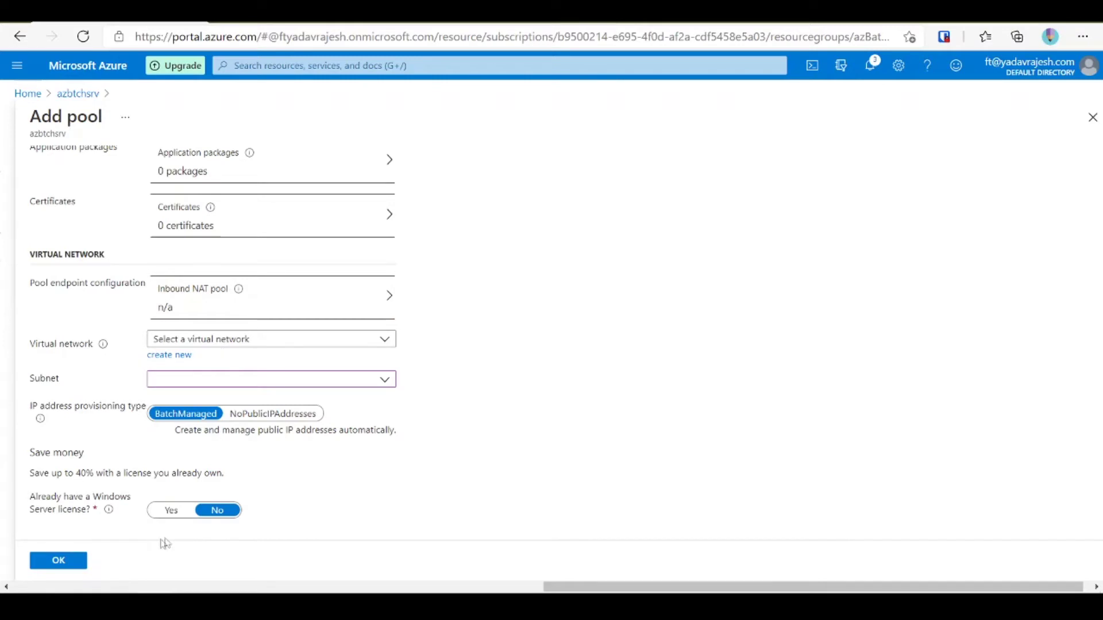
{"action": "left_click", "coordinate": [74, 563]}
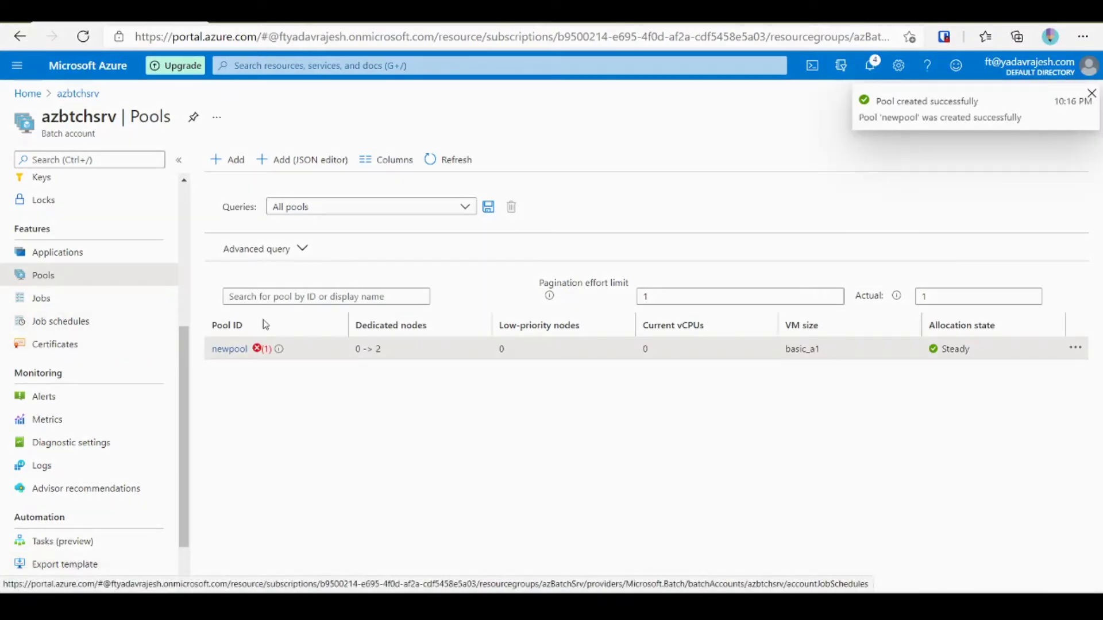
Step: Open the pool newpool and add a job to it with the job ID newjob
{"action": "left_click", "coordinate": [236, 350]}
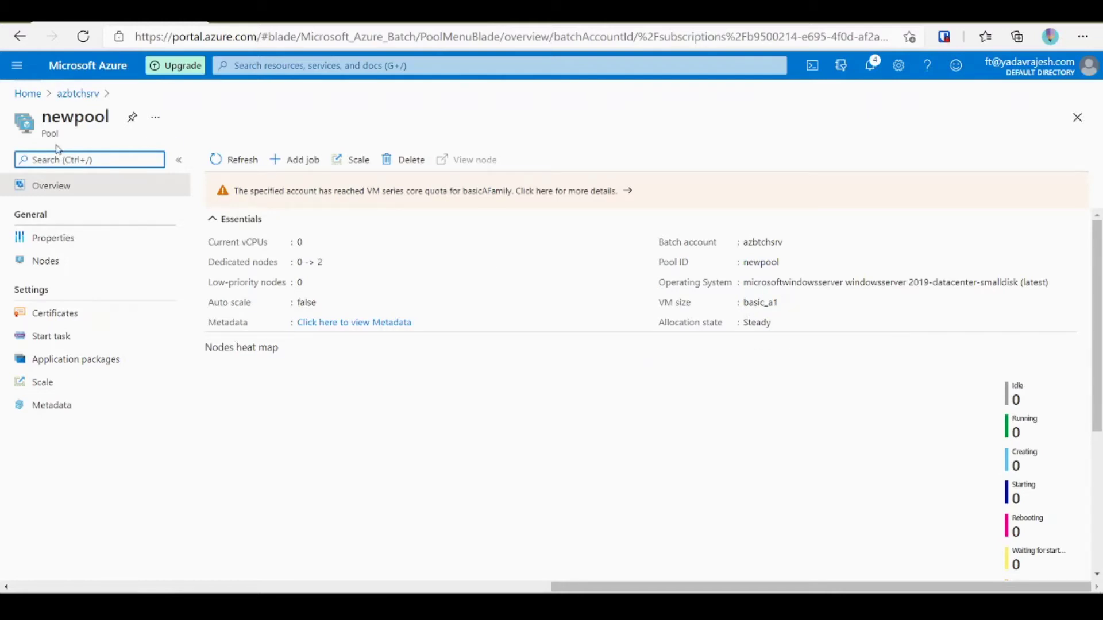
{"action": "left_click", "coordinate": [66, 112]}
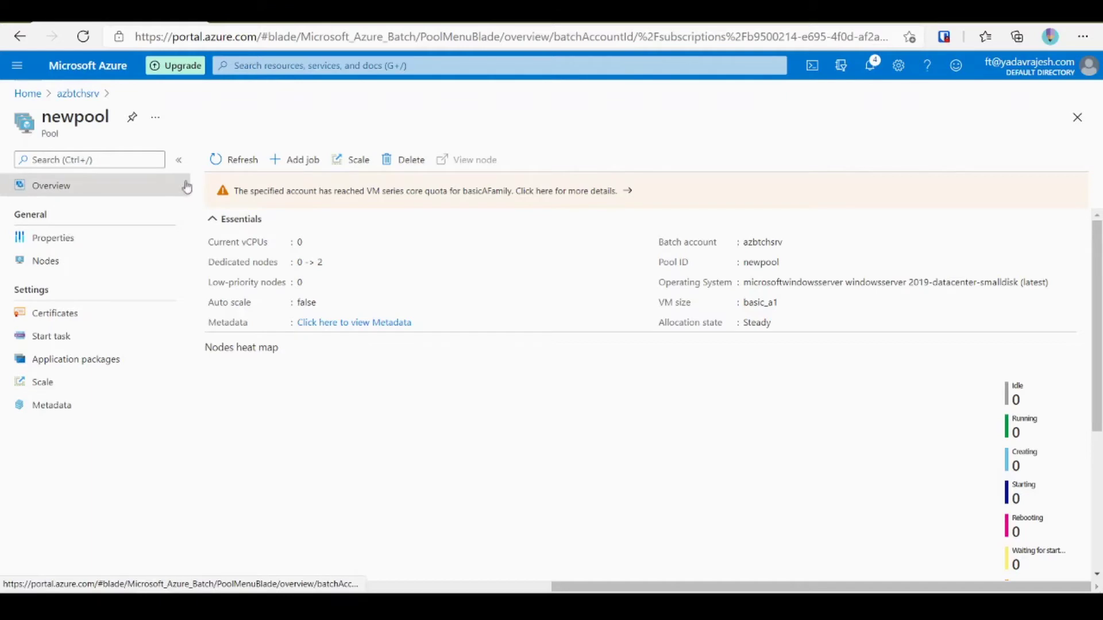
{"action": "left_click", "coordinate": [300, 160]}
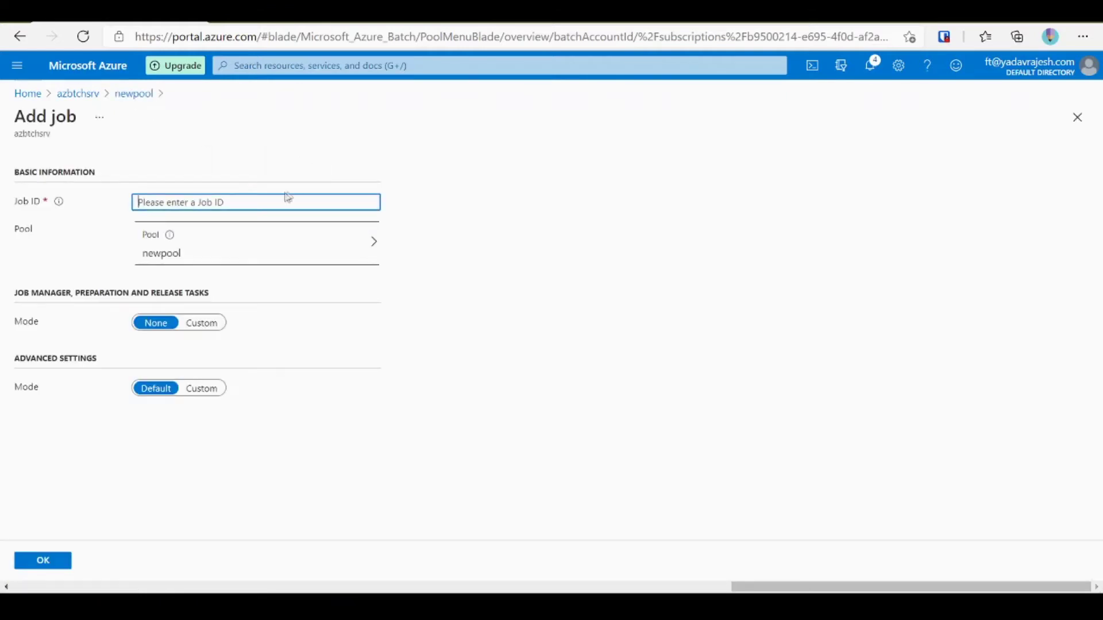
{"action": "type", "text": "newjob"}
{"action": "left_click", "coordinate": [49, 561]}
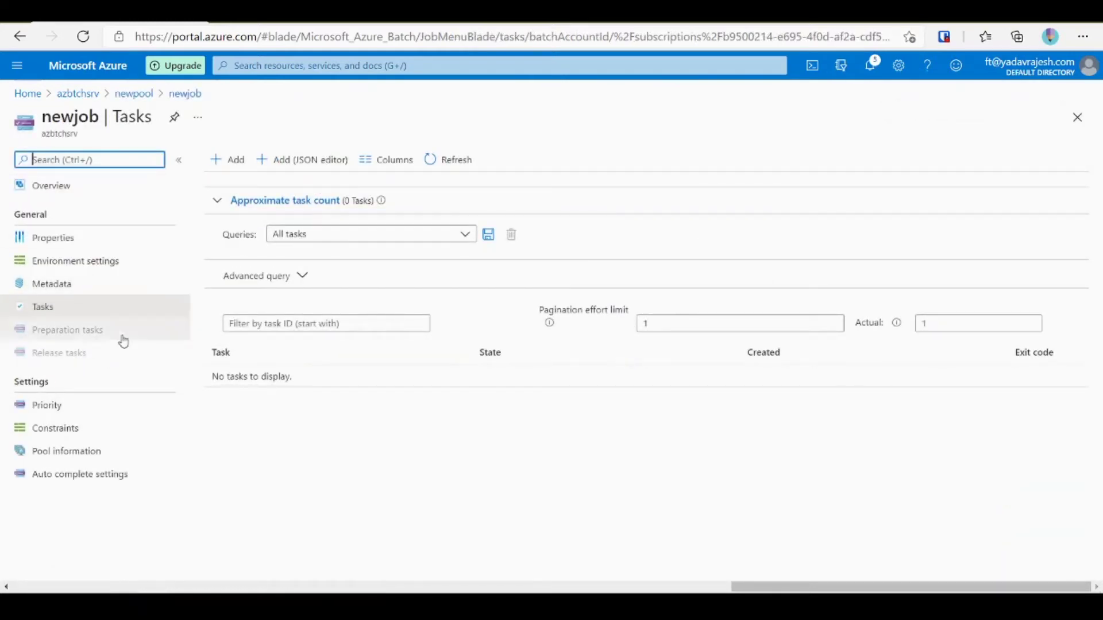
Step: Start a new task in newjob with the task ID newtask and enter cmd as its command line
{"action": "left_click", "coordinate": [54, 310]}
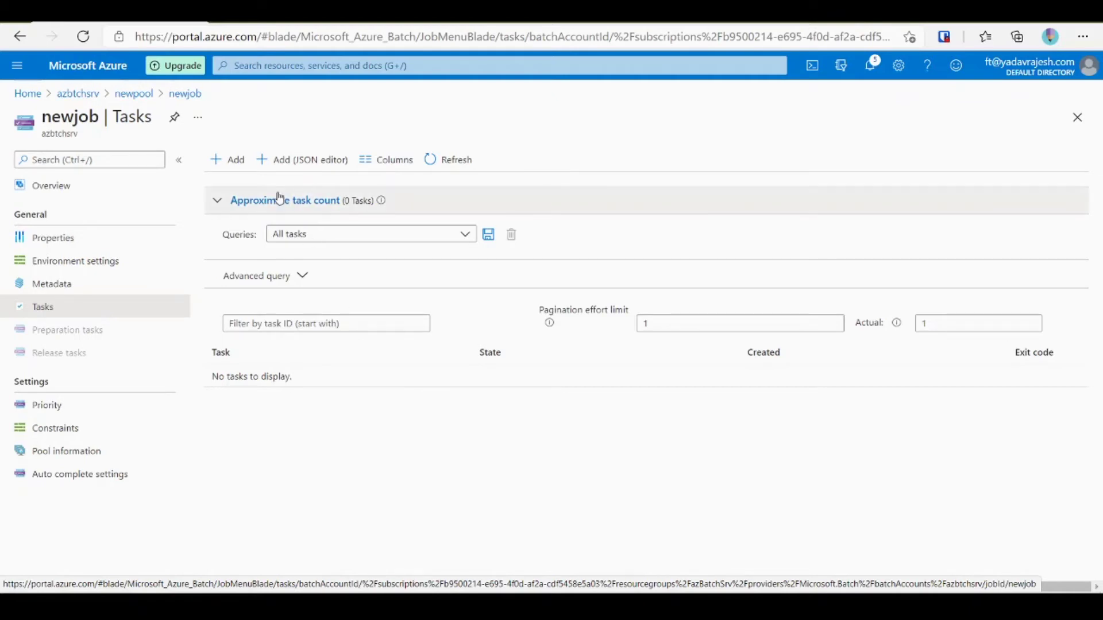
{"action": "left_click", "coordinate": [234, 160]}
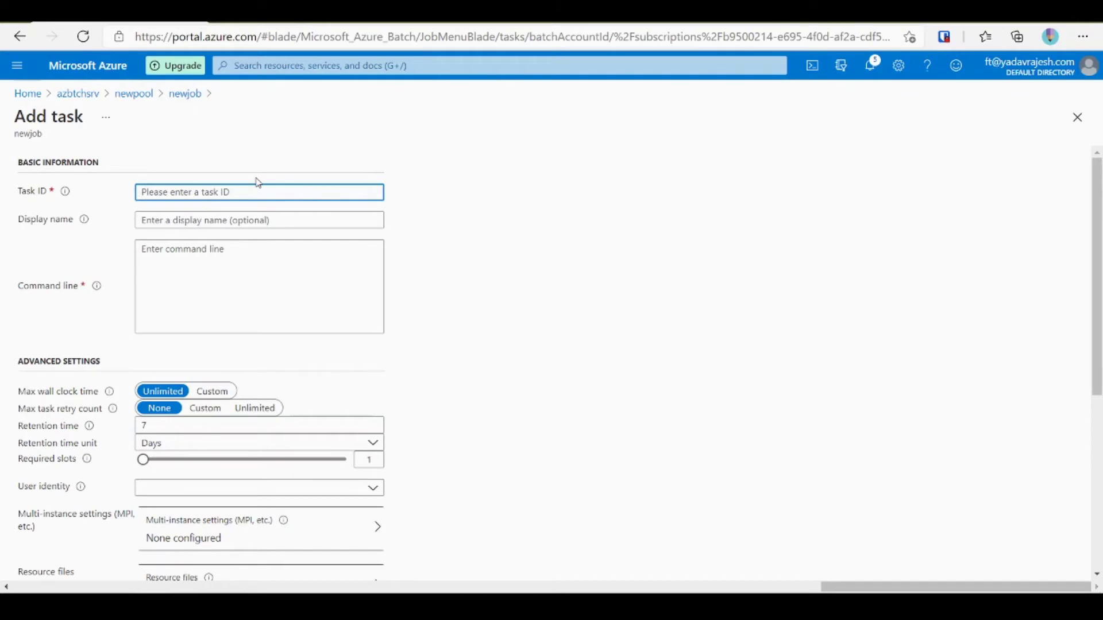
{"action": "type", "text": "newtask"}
{"action": "left_click", "coordinate": [195, 278]}
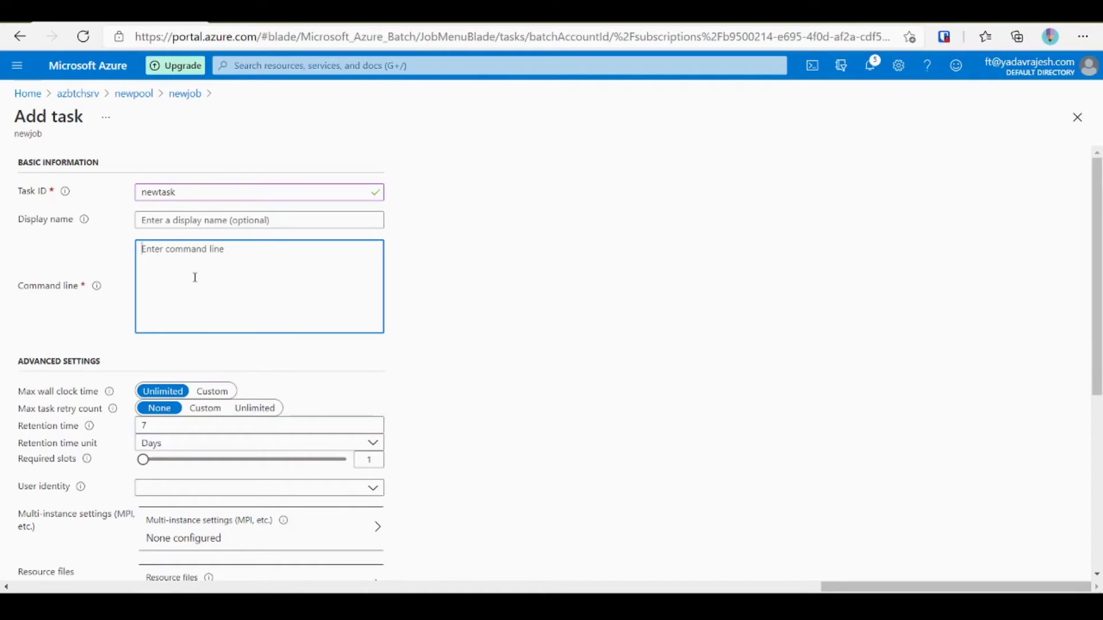
{"action": "type", "text": "cmd"}
Step: Switch to Command Prompt and run the command cmd /c "encho hello world & timeout /t 60"
{"action": "type", "text": "cmd /c "}
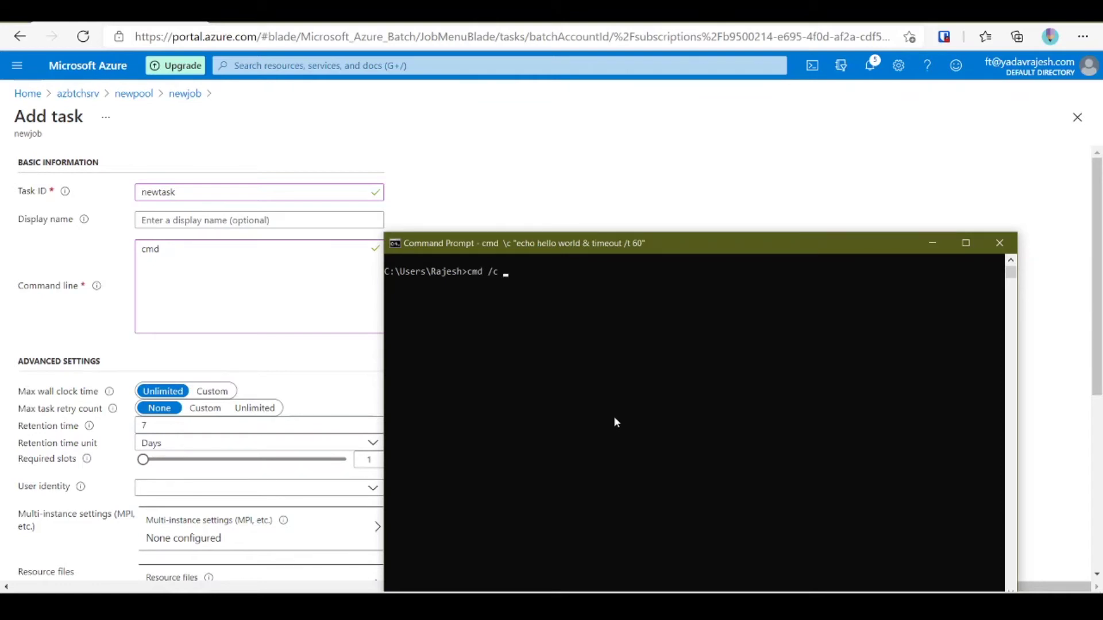
{"action": "type", "text": "\"encho hello world\""}
{"action": "key", "text": "Left"}
{"action": "type", "text": "& ti eo"}
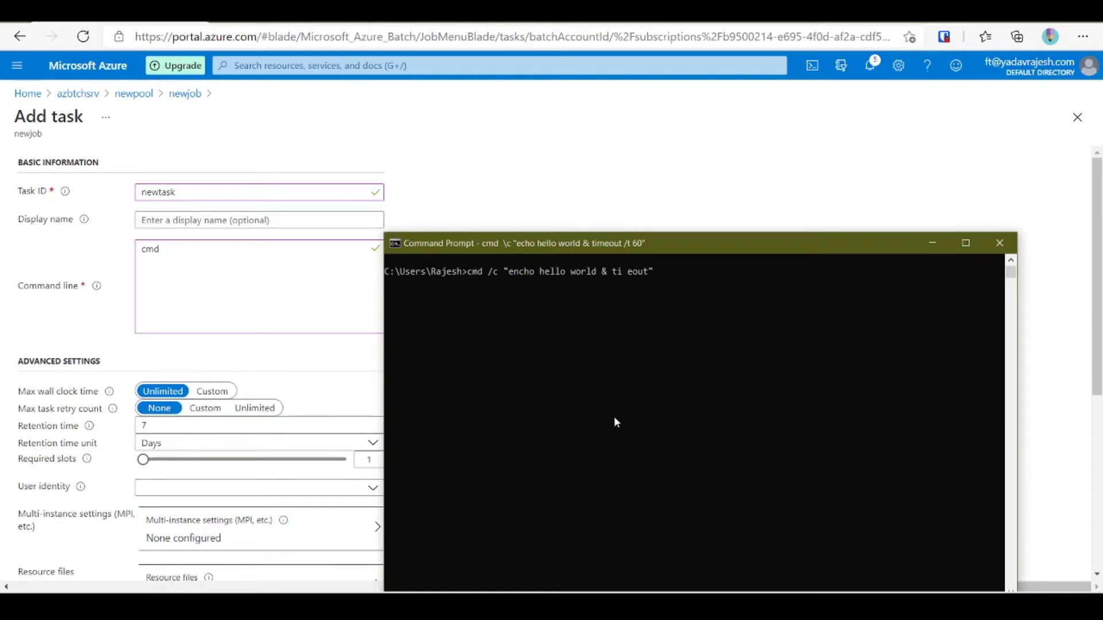
{"action": "key", "text": "BackSpace"}
{"action": "key", "text": "BackSpace"}
{"action": "key", "text": "BackSpace"}
{"action": "type", "text": "meout /t 60"}
{"action": "key", "text": "Return"}
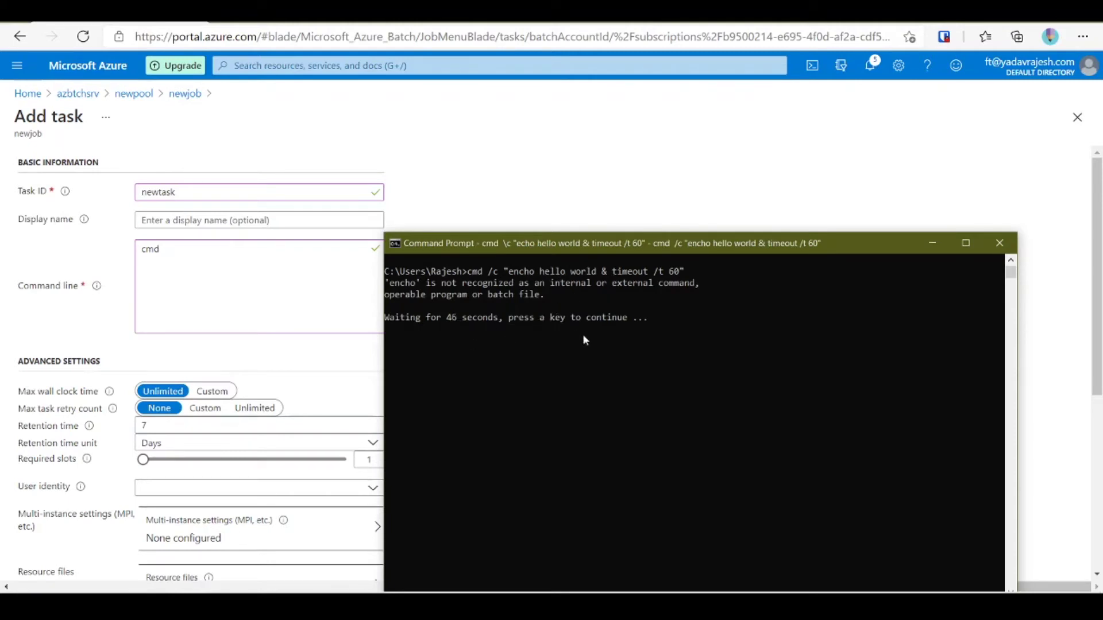
Step: Replace the task's command line with the command copied from Command Prompt, corrected to cmd /c "echo hello world & timeout /t 60"
{"action": "left_click_drag", "start_coordinate": [467, 278], "coordinate": [685, 272]}
{"action": "right_click", "coordinate": [685, 272]}
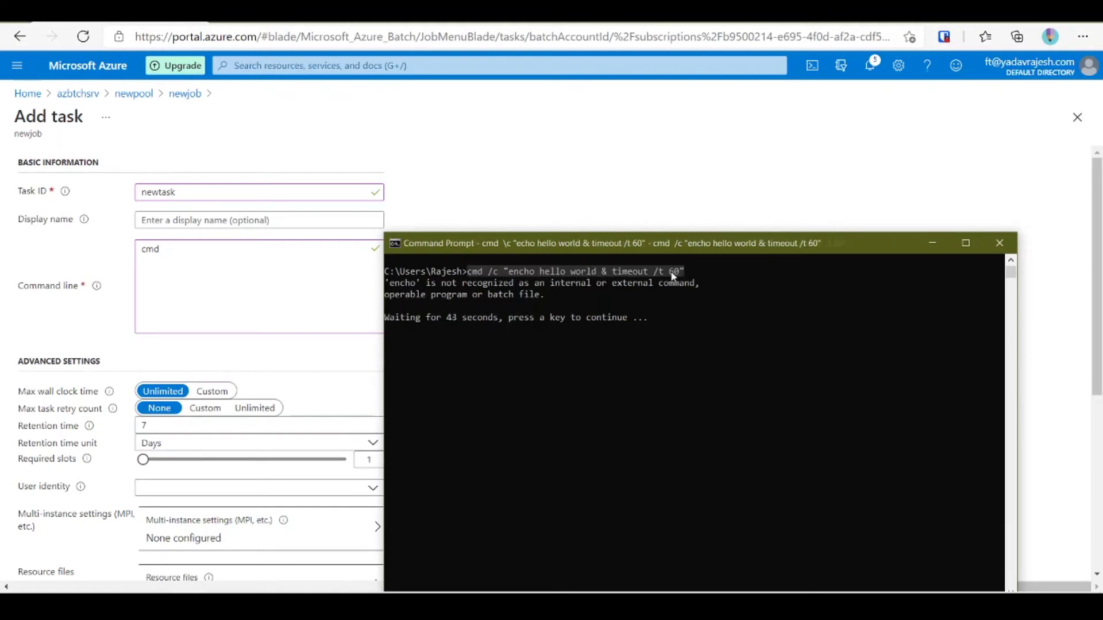
{"action": "left_click", "coordinate": [202, 262]}
{"action": "left_click_drag", "start_coordinate": [221, 255], "coordinate": [124, 261]}
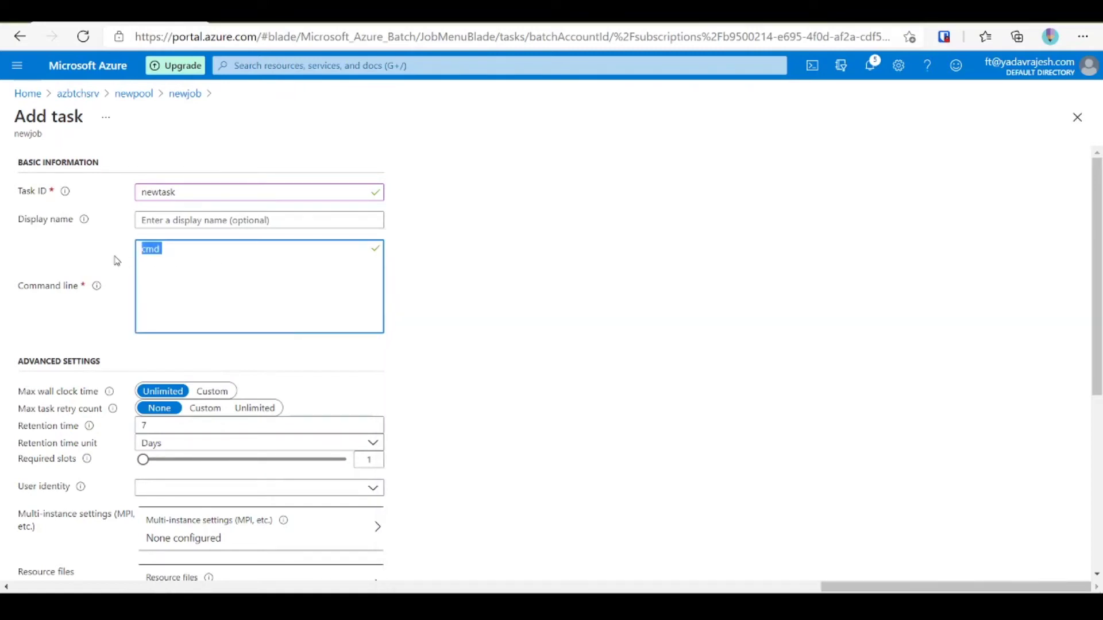
{"action": "type", "text": "cmd /c \"encho hello world & timeout /t 60\""}
{"action": "left_click", "coordinate": [192, 250]}
{"action": "key", "text": "BackSpace"}
Step: Review the remaining settings of the task newtask and submit it with them at their defaults
{"action": "scroll", "coordinate": [218, 266], "scroll_direction": "down", "scroll_amount": 3}
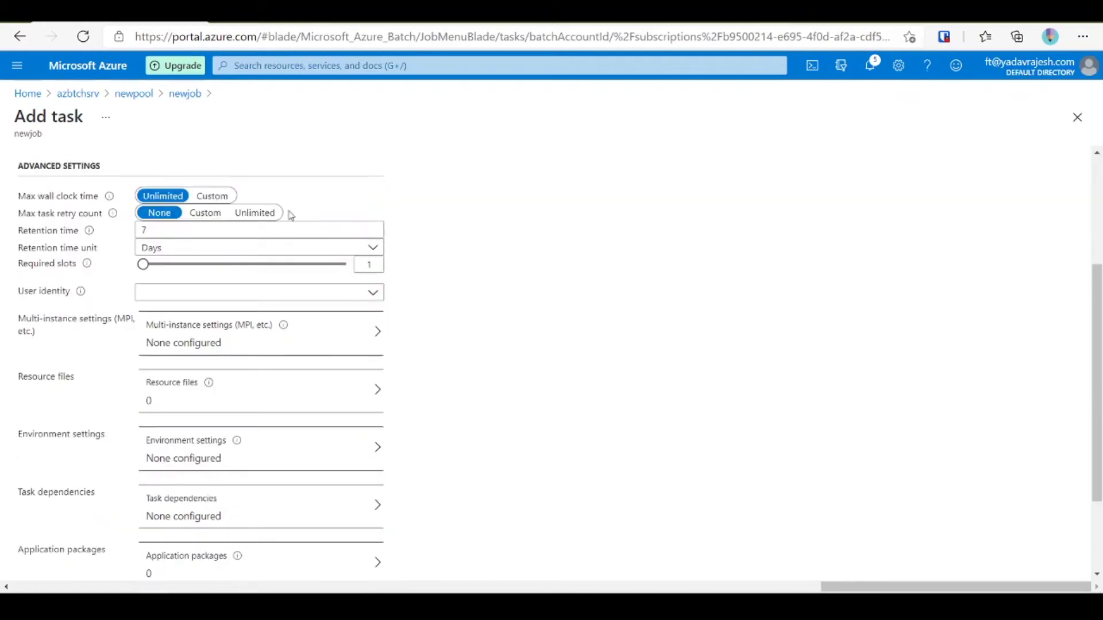
{"action": "scroll", "coordinate": [219, 377], "scroll_direction": "down", "scroll_amount": 2}
{"action": "scroll", "coordinate": [218, 378], "scroll_direction": "down", "scroll_amount": 1}
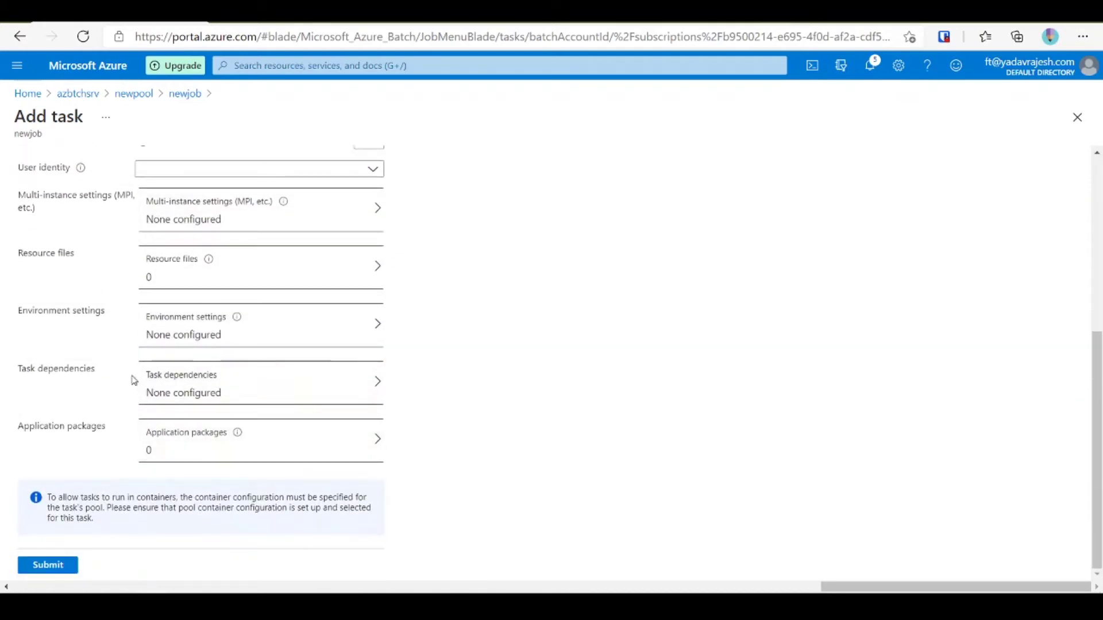
{"action": "scroll", "coordinate": [131, 379], "scroll_direction": "up", "scroll_amount": 6}
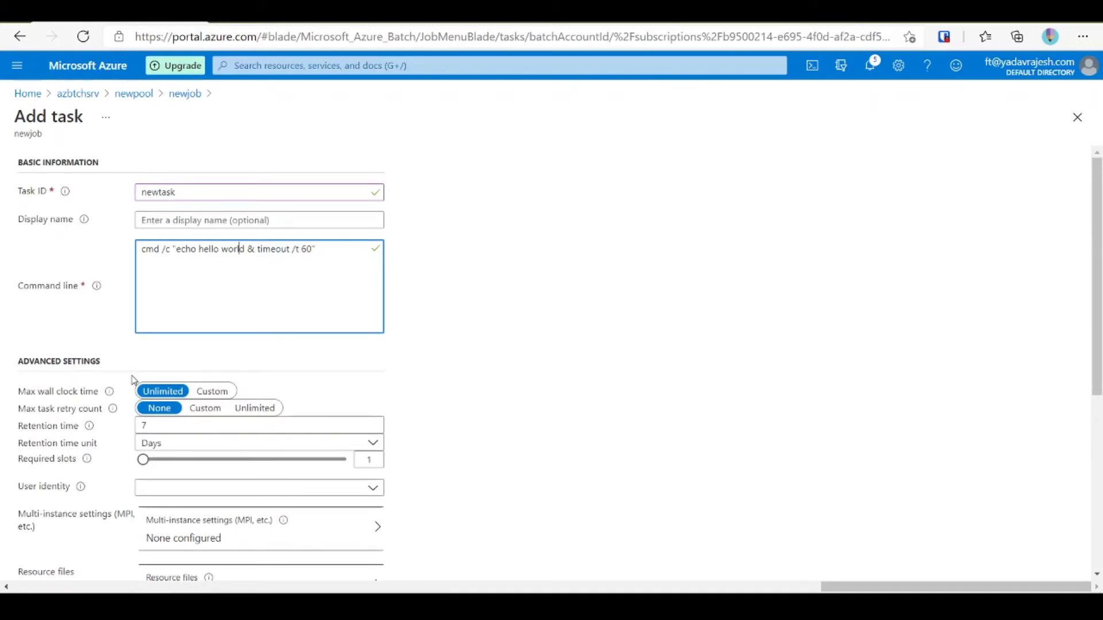
{"action": "scroll", "coordinate": [132, 379], "scroll_direction": "down", "scroll_amount": 5}
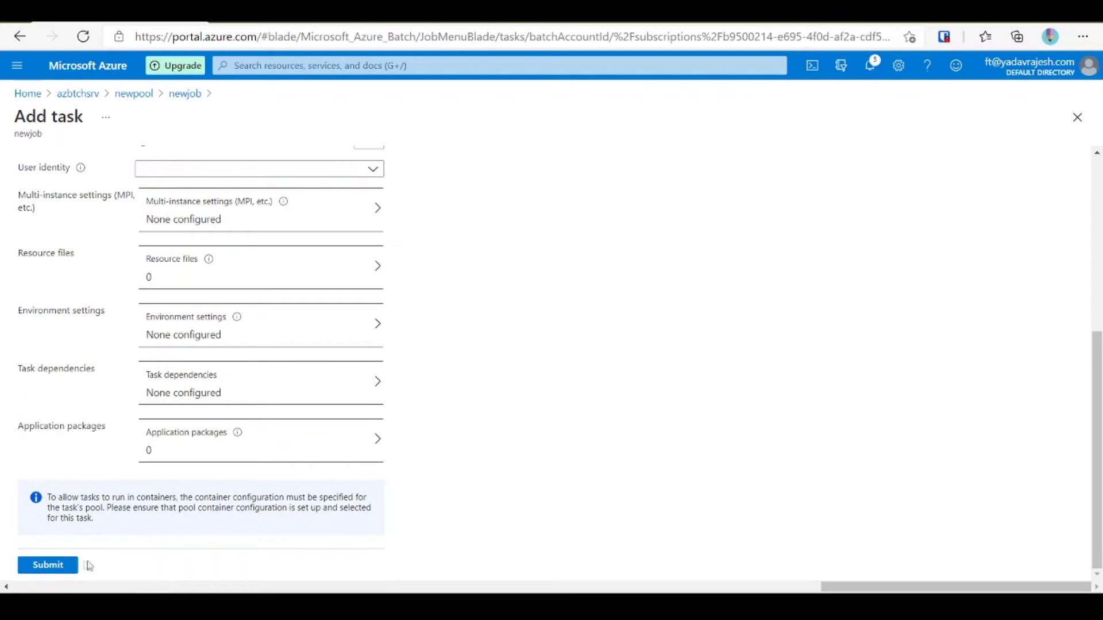
{"action": "left_click", "coordinate": [57, 565]}
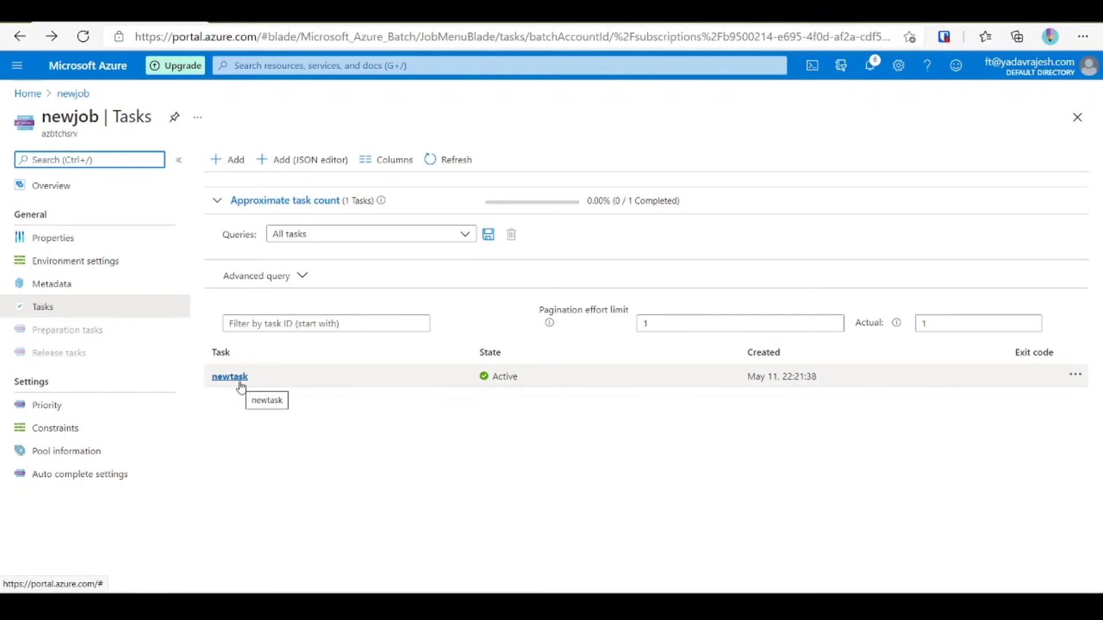
Step: Check the progress of newtask in newjob and inspect the nodes of the pool newpool
{"action": "left_click", "coordinate": [237, 382]}
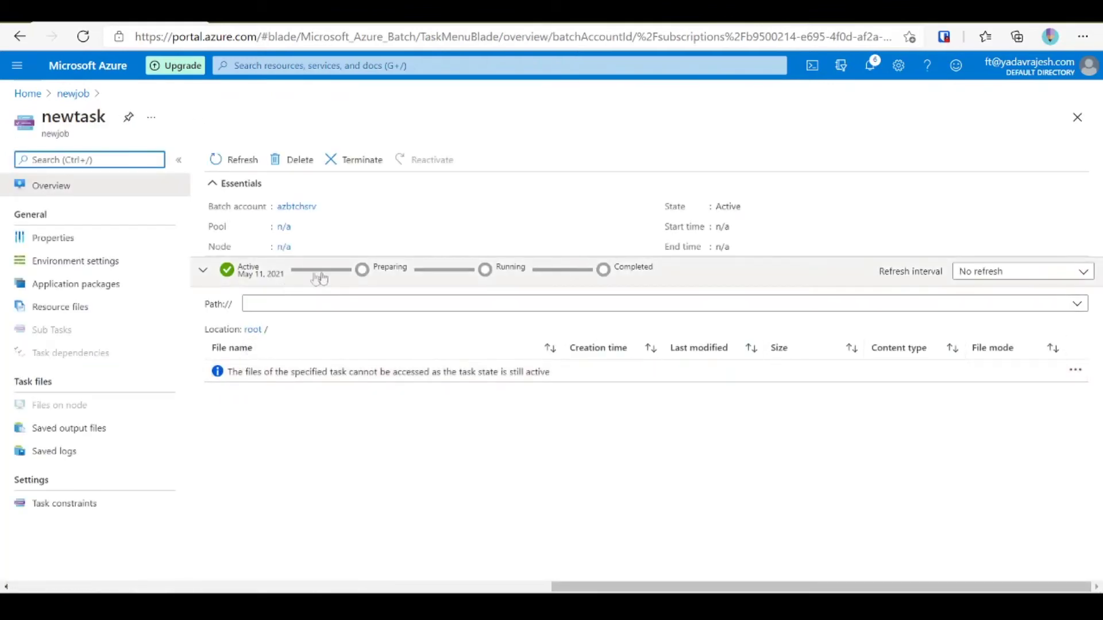
{"action": "left_click", "coordinate": [226, 273]}
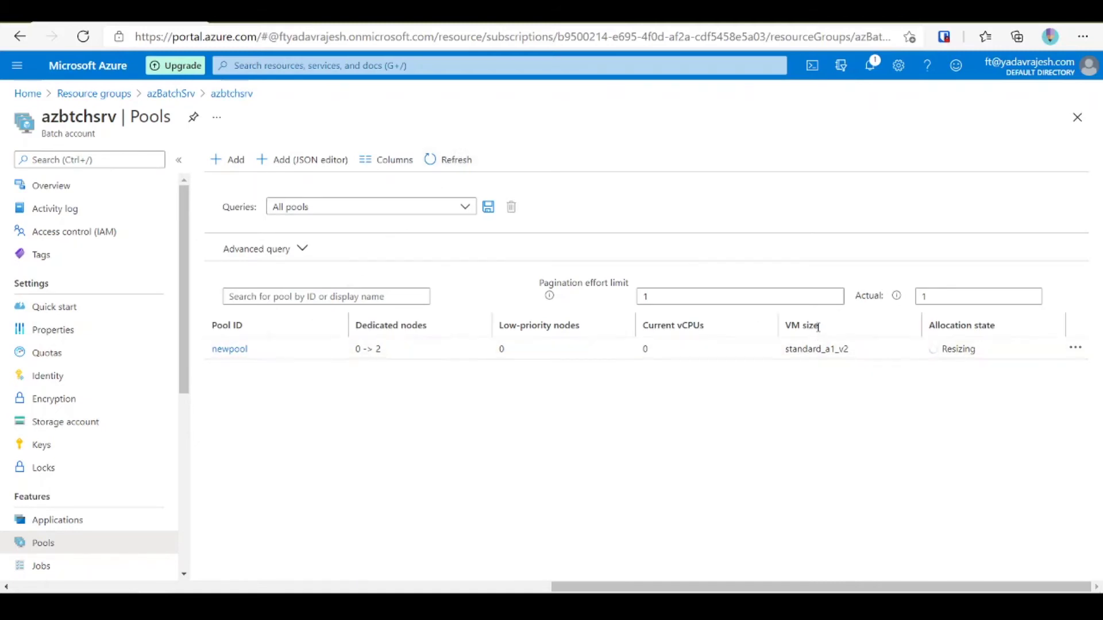
{"action": "left_click", "coordinate": [233, 351]}
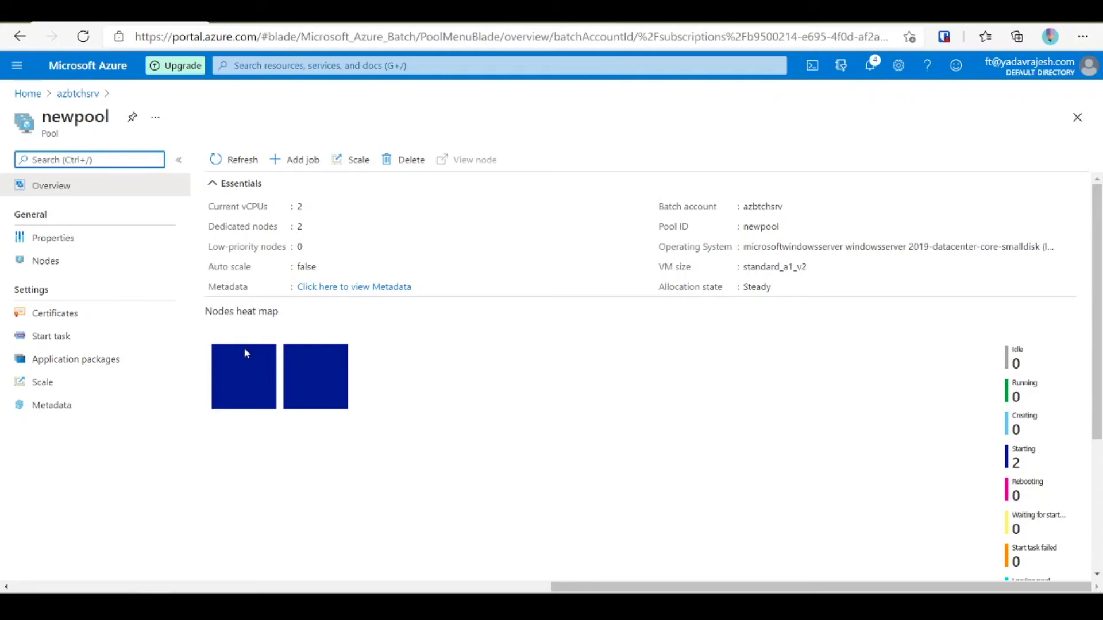
{"action": "left_click", "coordinate": [52, 261]}
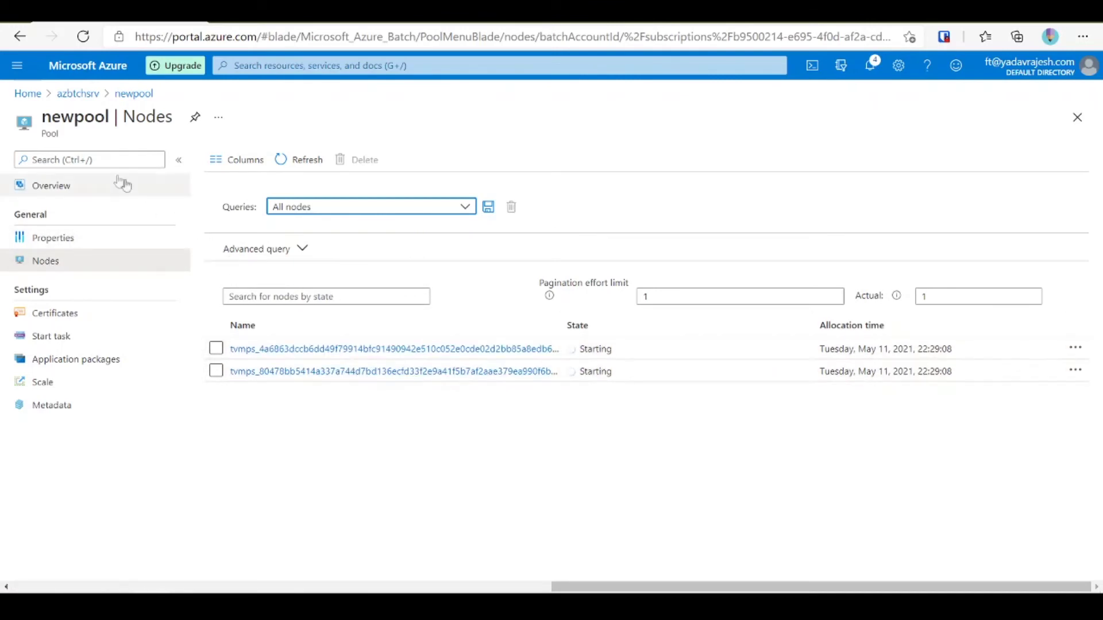
Step: Return to the overview of newpool and add a second job with the job ID newjobs
{"action": "left_click", "coordinate": [99, 193]}
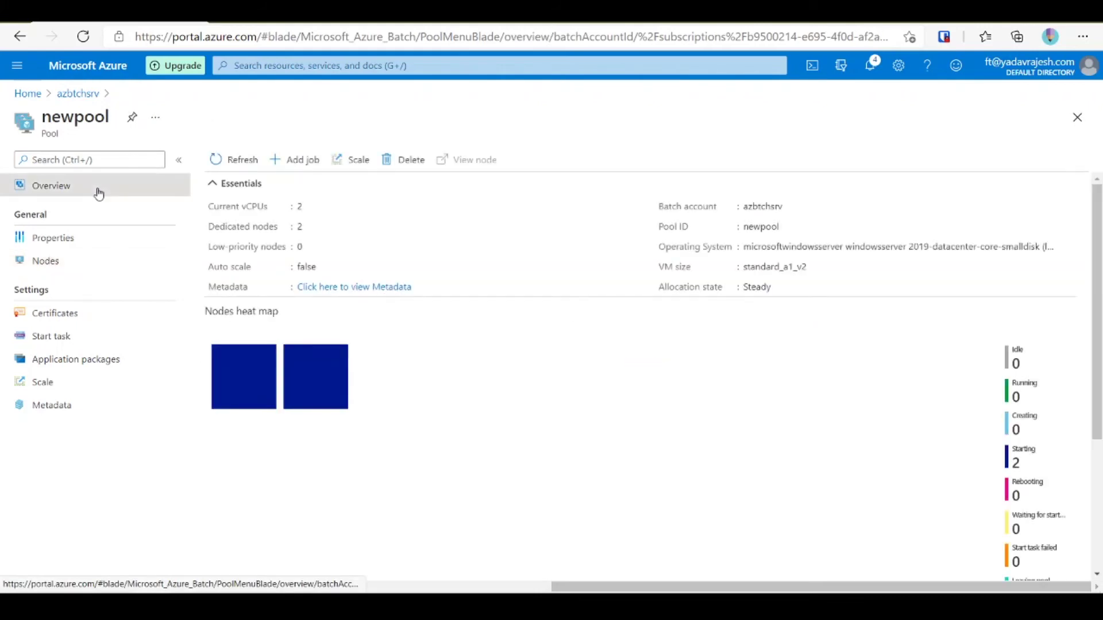
{"action": "left_click", "coordinate": [302, 155]}
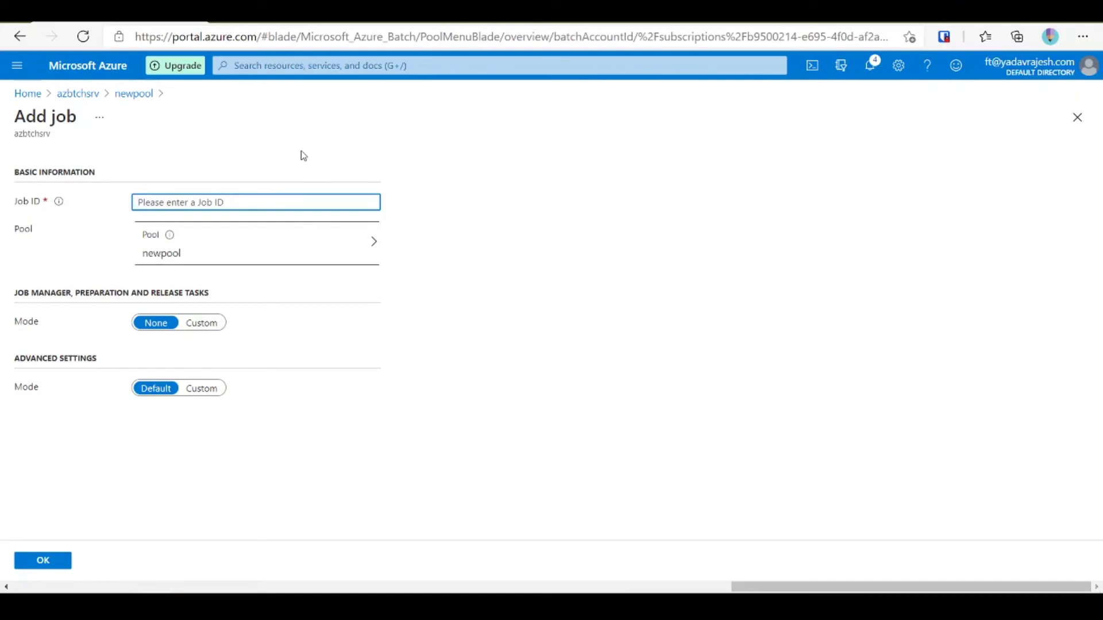
{"action": "type", "text": "newjobs"}
{"action": "left_click", "coordinate": [45, 562]}
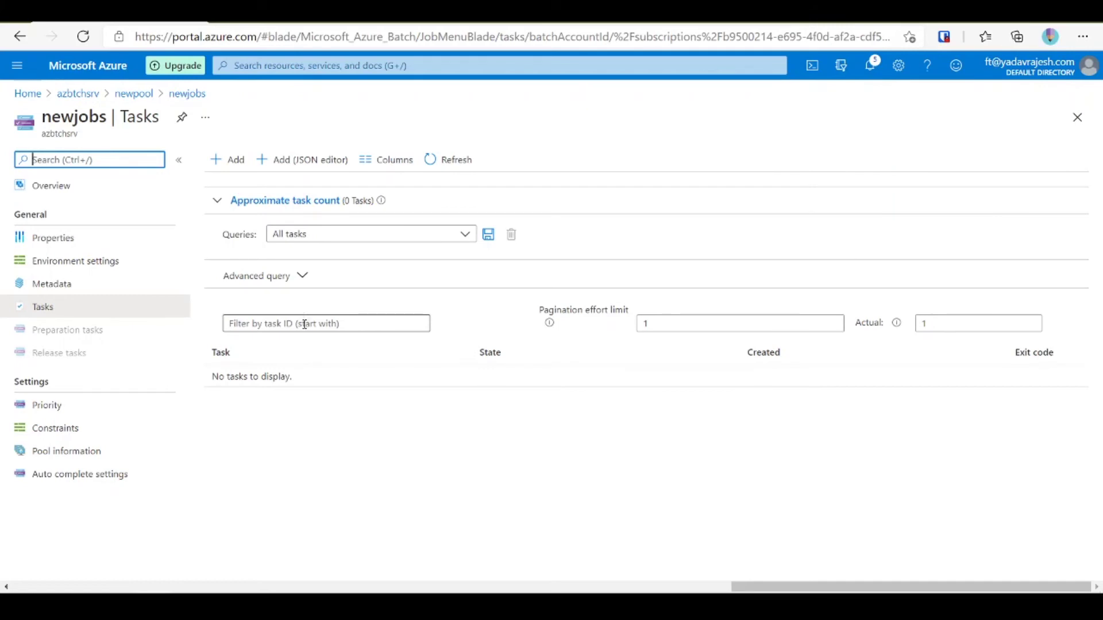
Step: Start a new task in the job newjobs with the task ID newtask
{"action": "left_click", "coordinate": [236, 161]}
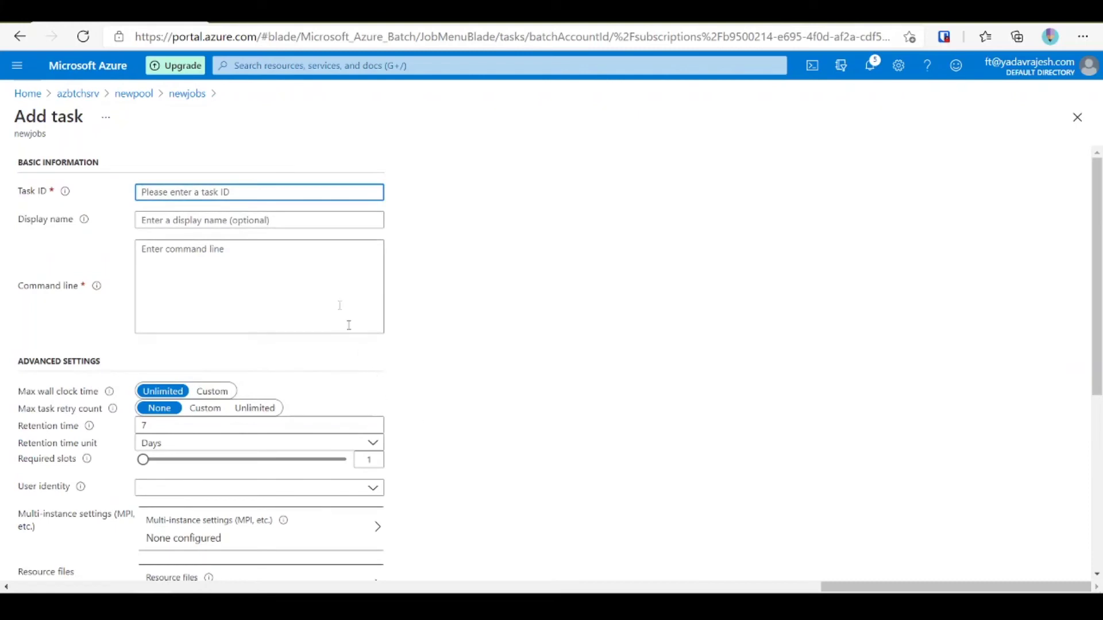
{"action": "type", "text": "newtask"}
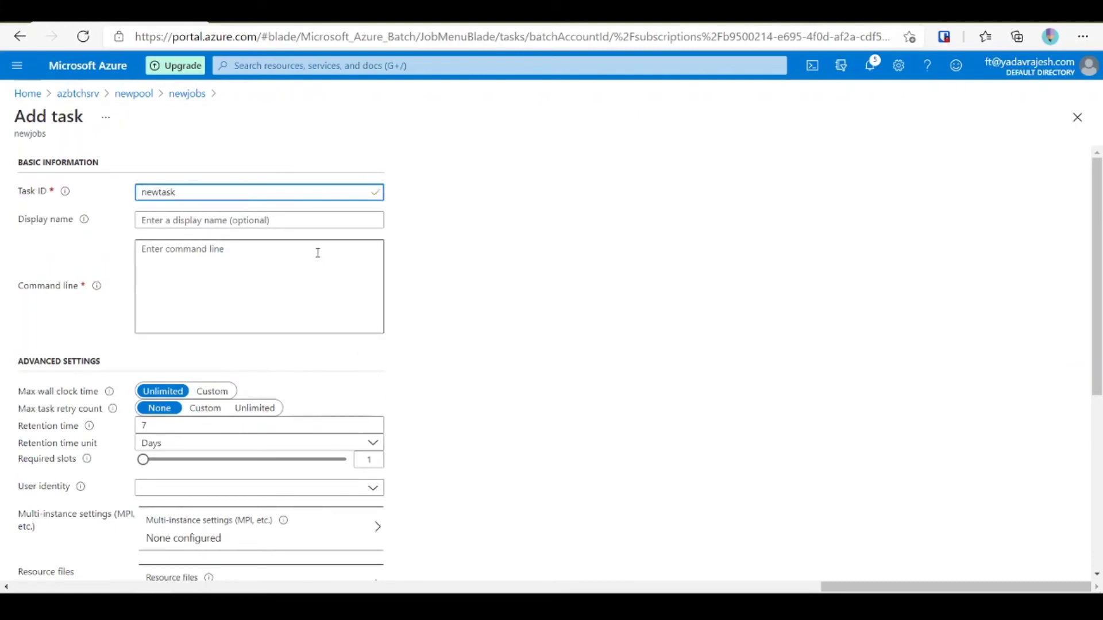
{"action": "left_click", "coordinate": [318, 253]}
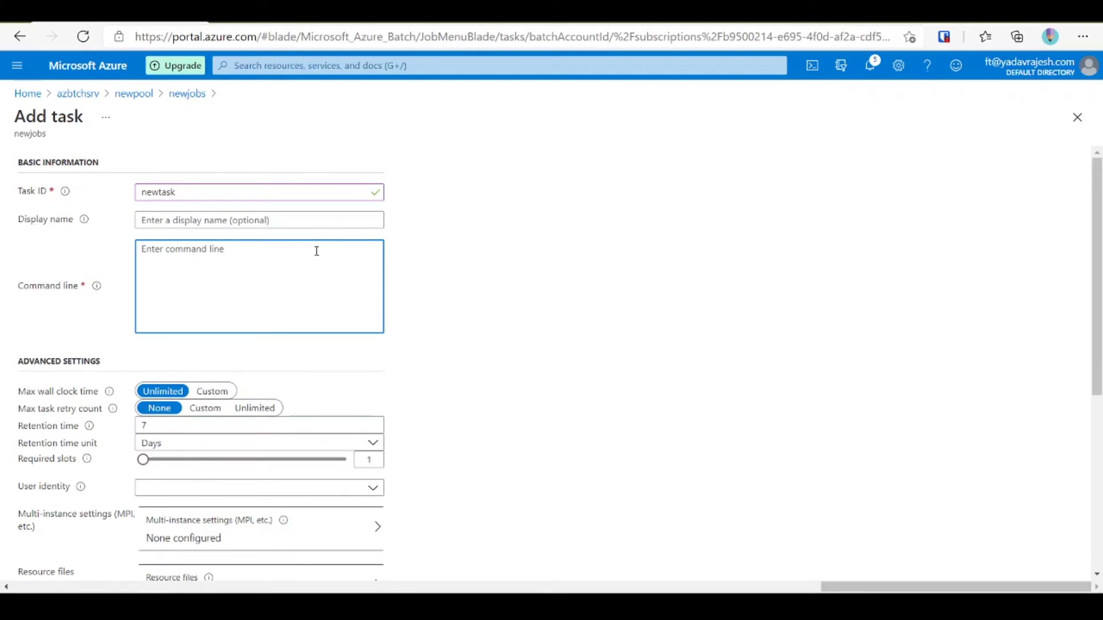
Step: Copy the earlier cmd /c "encho hello world & timeout /t 60" command from Command Prompt into the task's command line
{"action": "key", "text": "alt+Tab"}
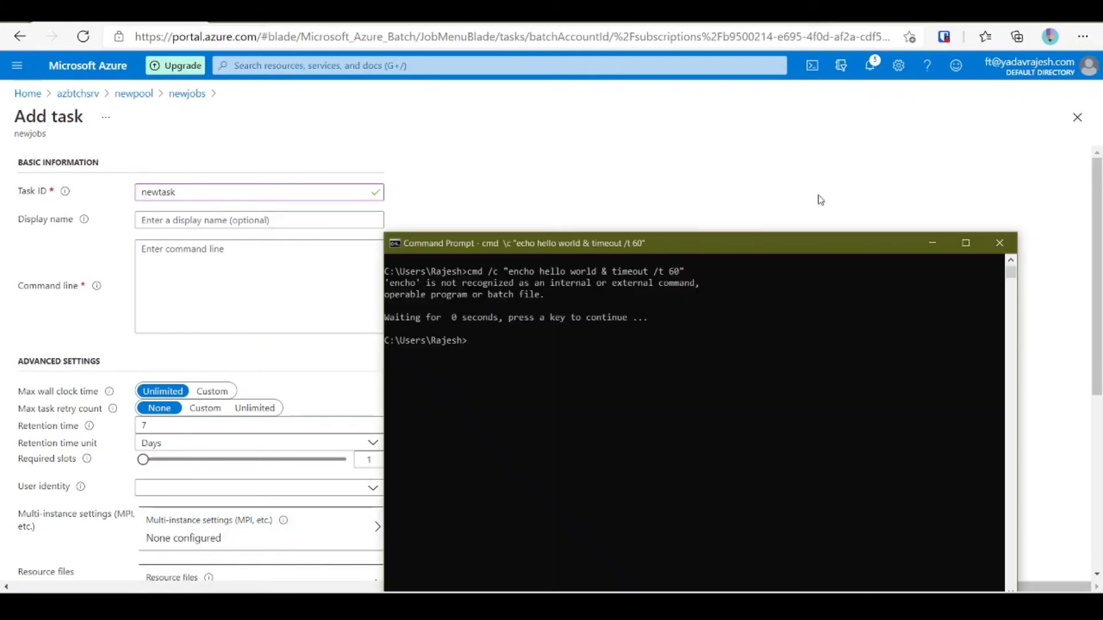
{"action": "left_click", "coordinate": [467, 276]}
{"action": "left_click", "coordinate": [484, 273]}
{"action": "left_click_drag", "start_coordinate": [472, 274], "coordinate": [677, 276]}
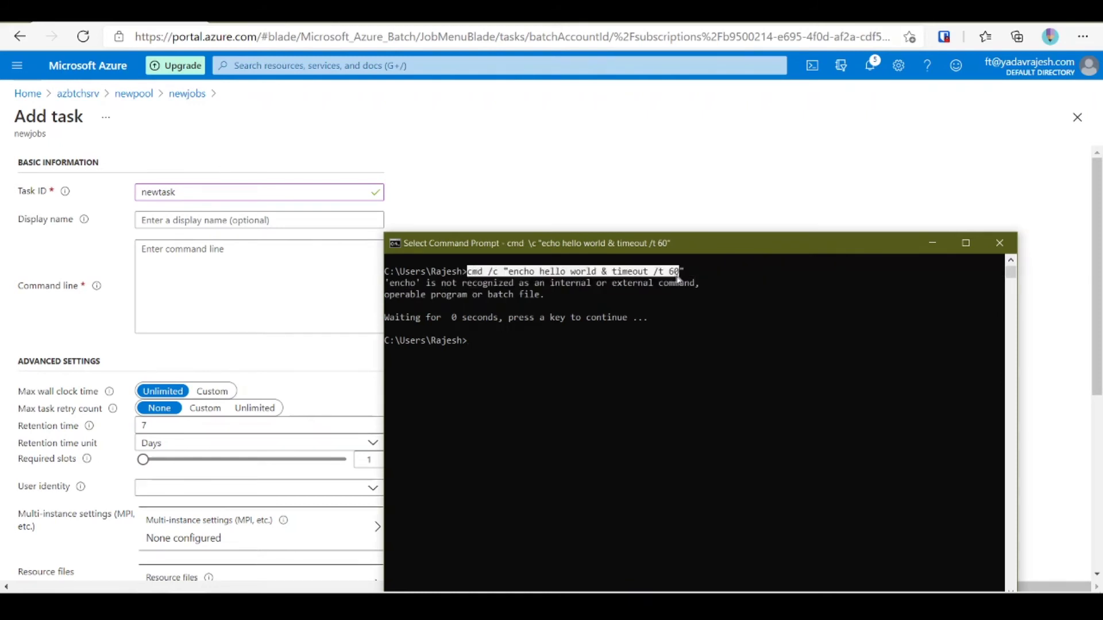
{"action": "key", "text": "ctrl+c"}
{"action": "left_click", "coordinate": [279, 251]}
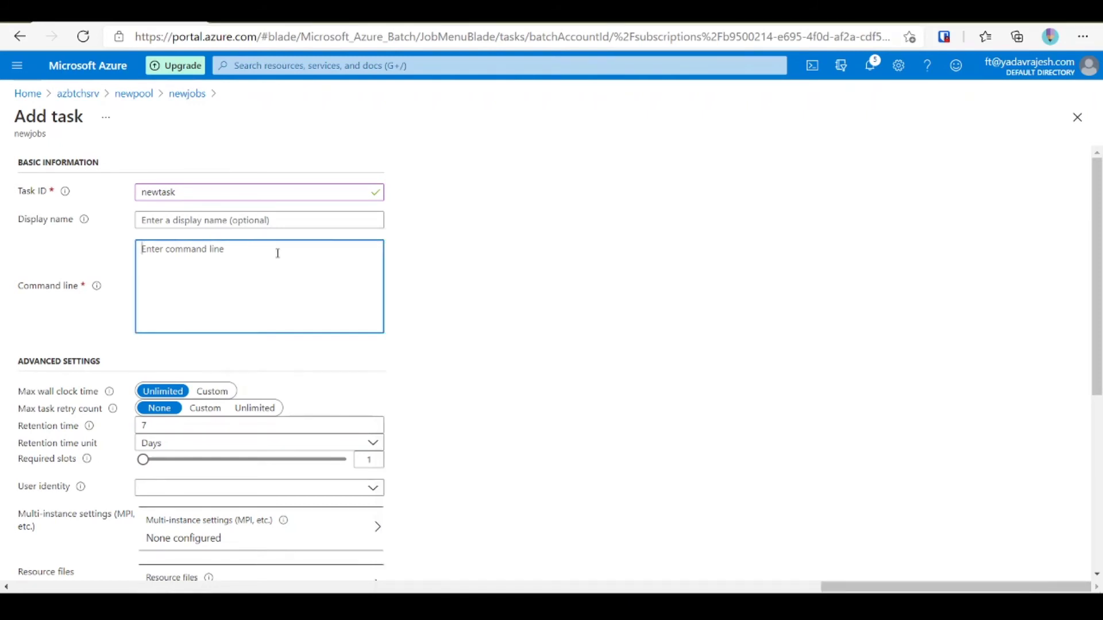
{"action": "key", "text": "ctrl+v"}
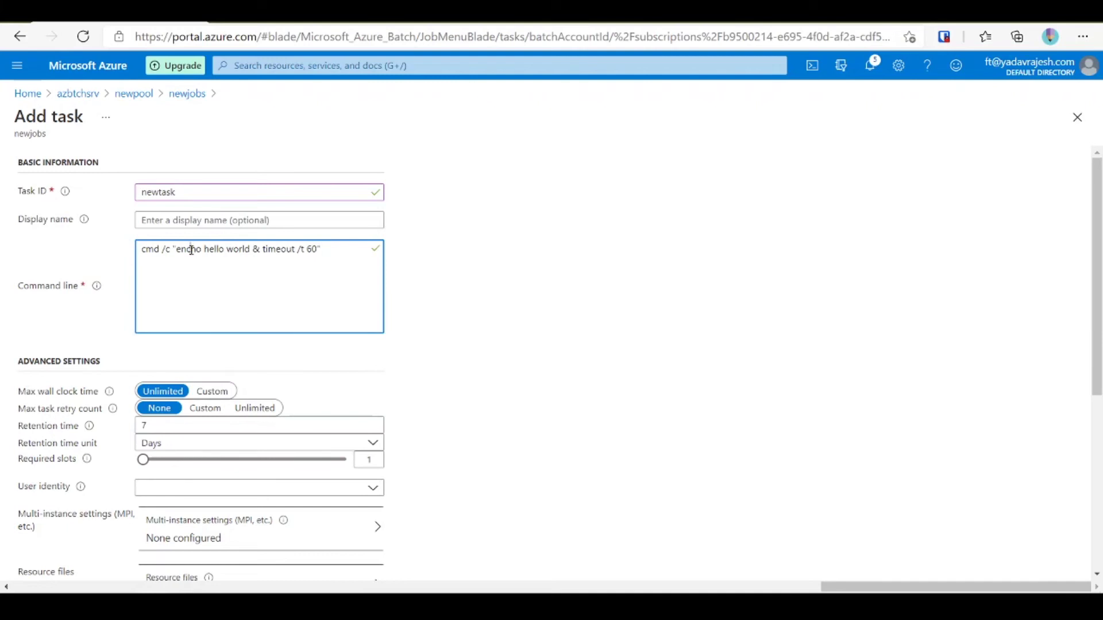
Step: Correct encho to echo in the task's command line and submit the task with the remaining settings at their defaults
{"action": "left_click", "coordinate": [192, 250]}
{"action": "key", "text": "BackSpace"}
{"action": "key", "text": "BackSpace"}
{"action": "type", "text": "c"}
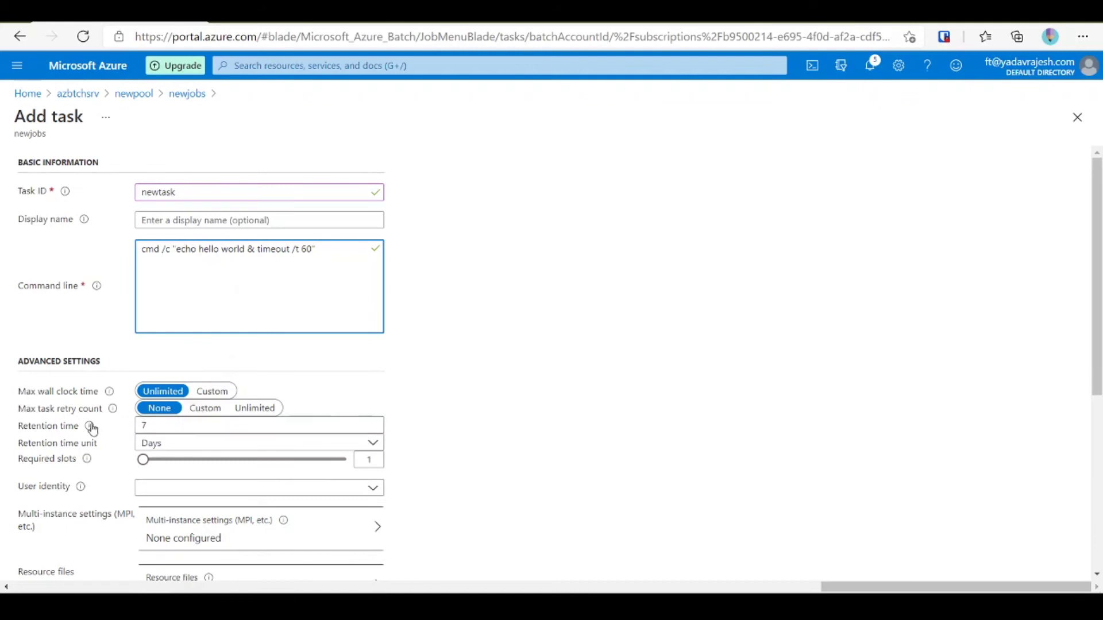
{"action": "scroll", "coordinate": [171, 428], "scroll_direction": "down", "scroll_amount": 5}
{"action": "scroll", "coordinate": [166, 436], "scroll_direction": "down", "scroll_amount": 1}
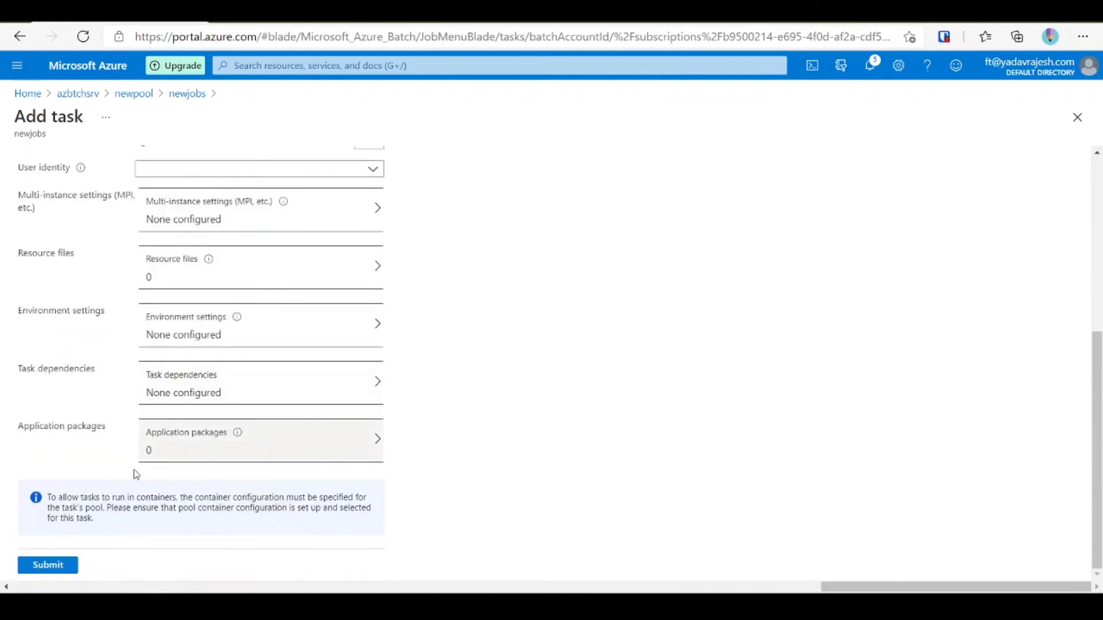
{"action": "left_click", "coordinate": [70, 568]}
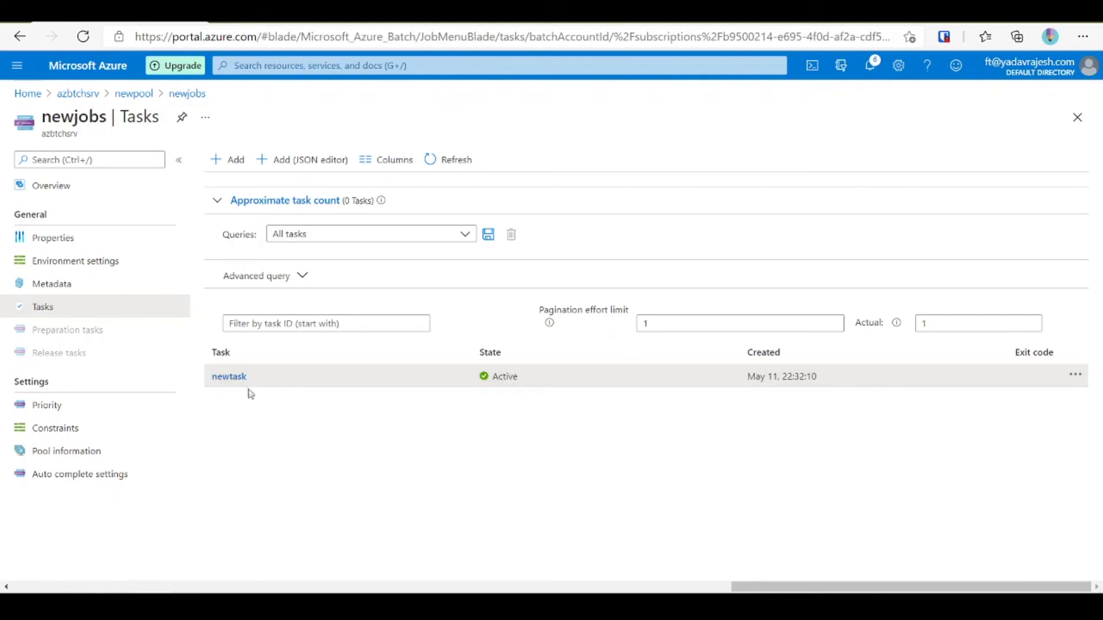
Step: Open newtask in newjobs, and inspect the recent tasks, properties and overview of the running node in newpool
{"action": "left_click", "coordinate": [234, 379]}
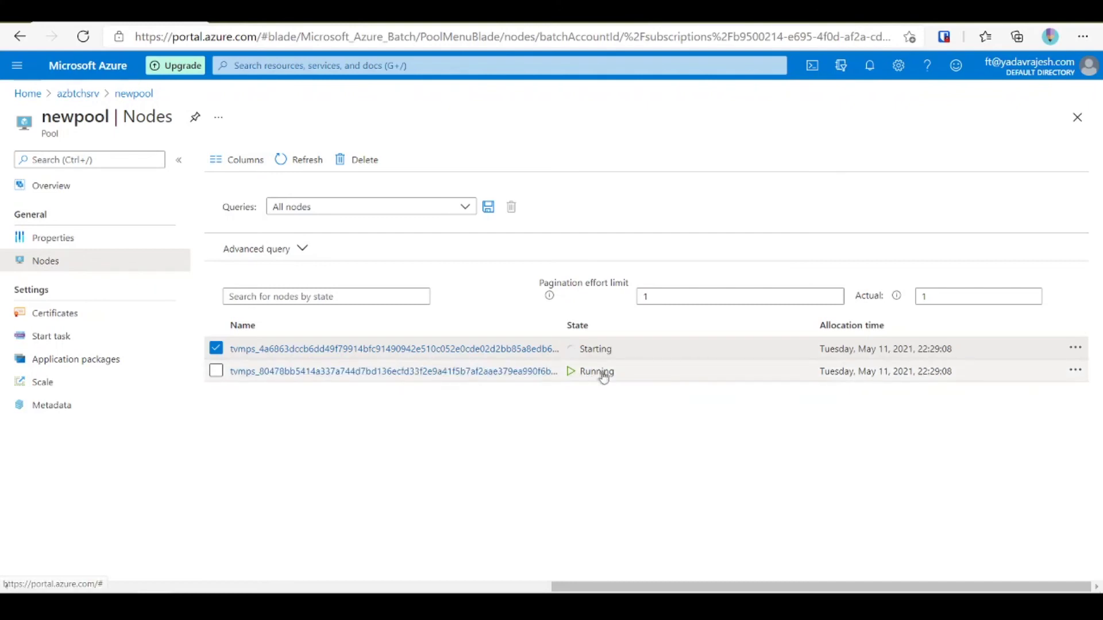
{"action": "left_click", "coordinate": [494, 373]}
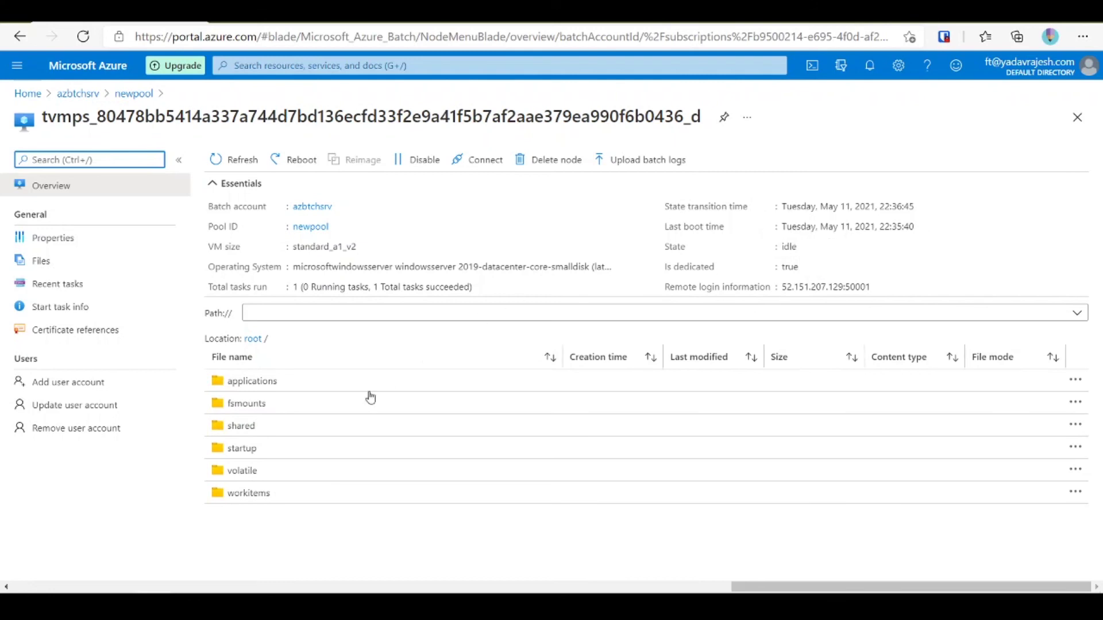
{"action": "left_click", "coordinate": [75, 282]}
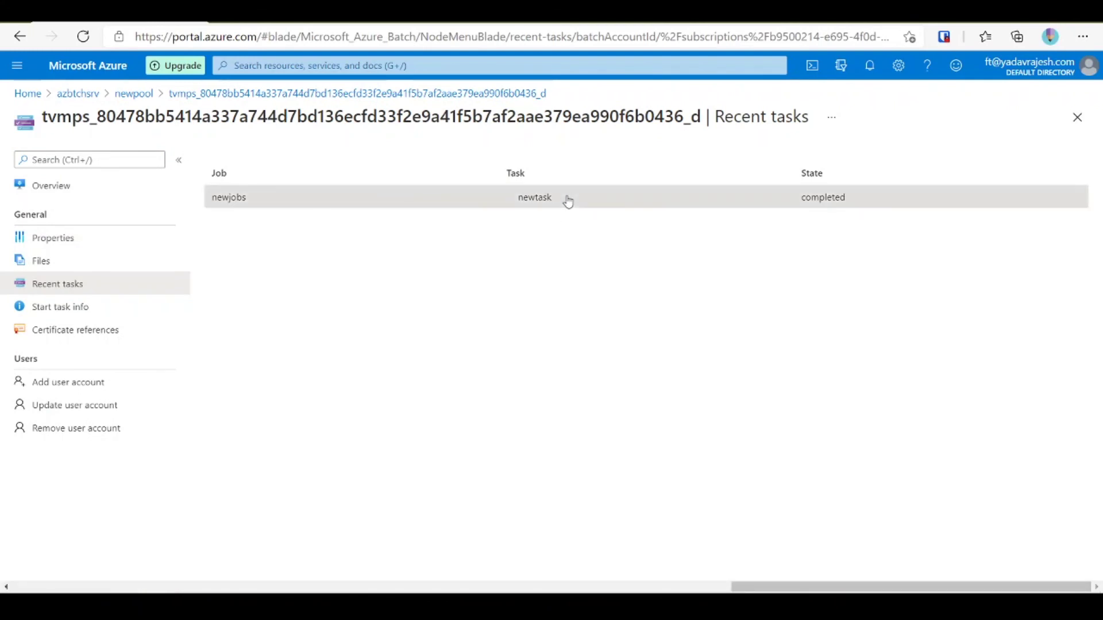
{"action": "left_click", "coordinate": [56, 235]}
{"action": "left_click", "coordinate": [81, 188]}
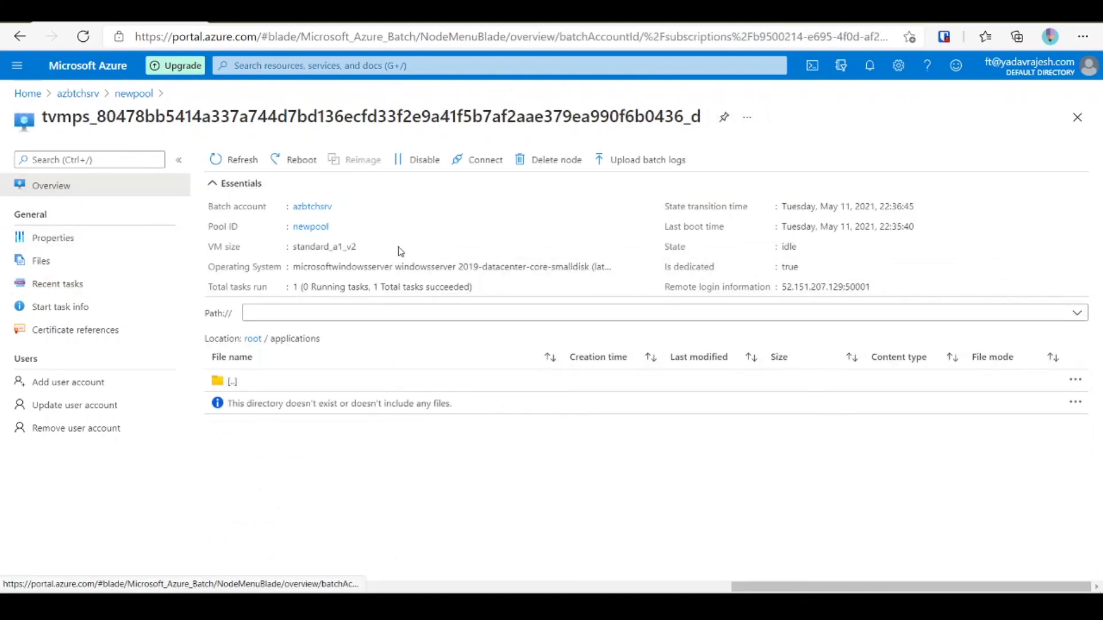
{"action": "left_click", "coordinate": [240, 163]}
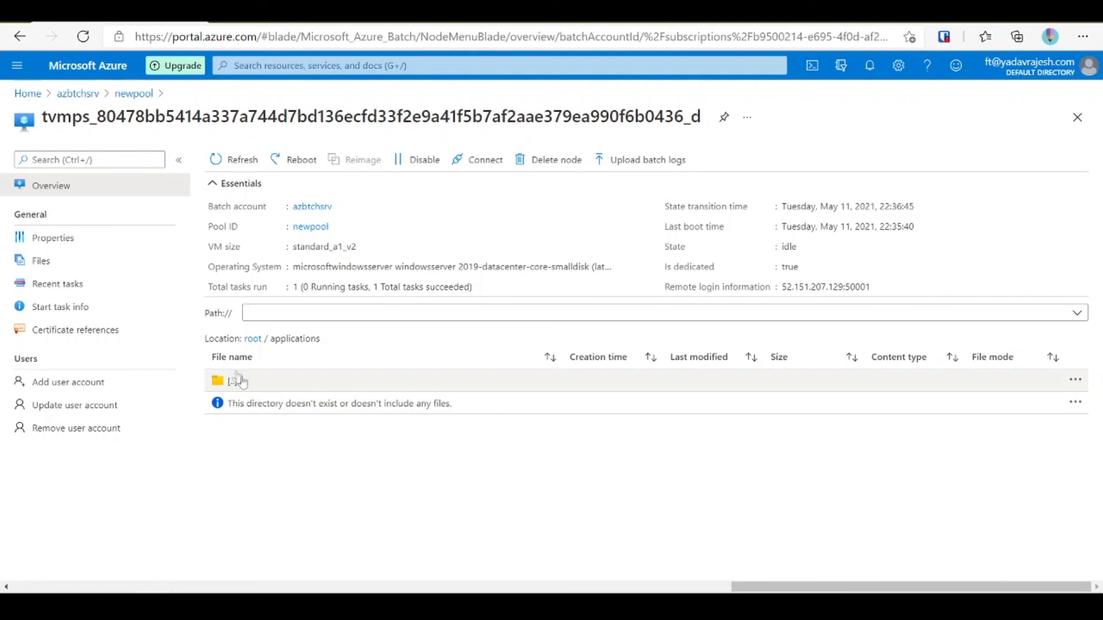
Step: Return to the root of the node's file listing, and review the node's general, agent and endpoint configuration properties
{"action": "left_click", "coordinate": [257, 340]}
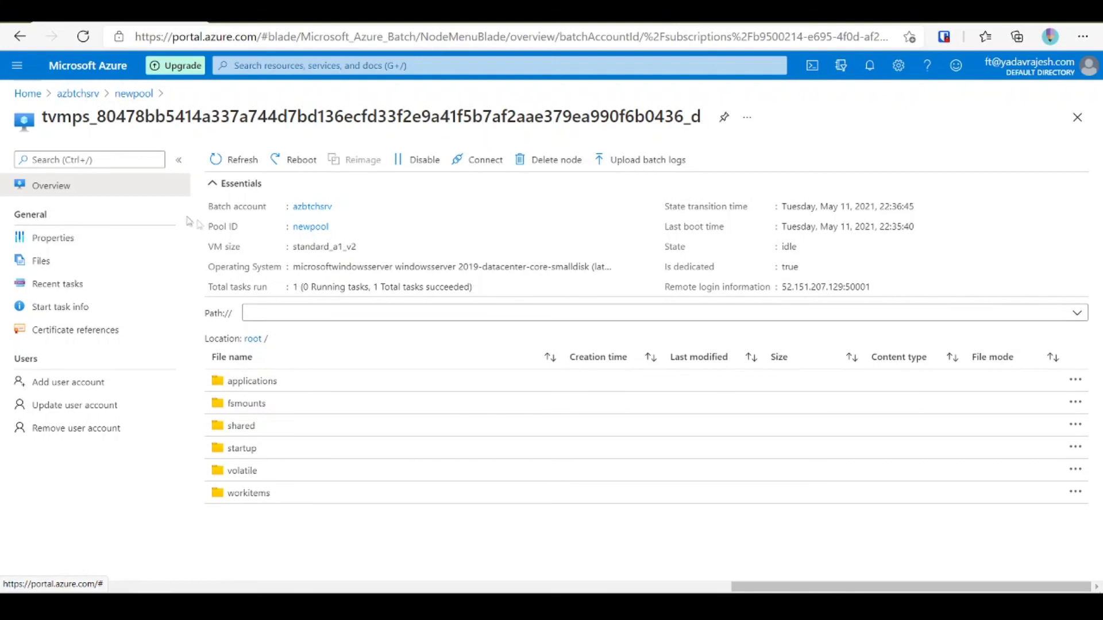
{"action": "left_click", "coordinate": [23, 42]}
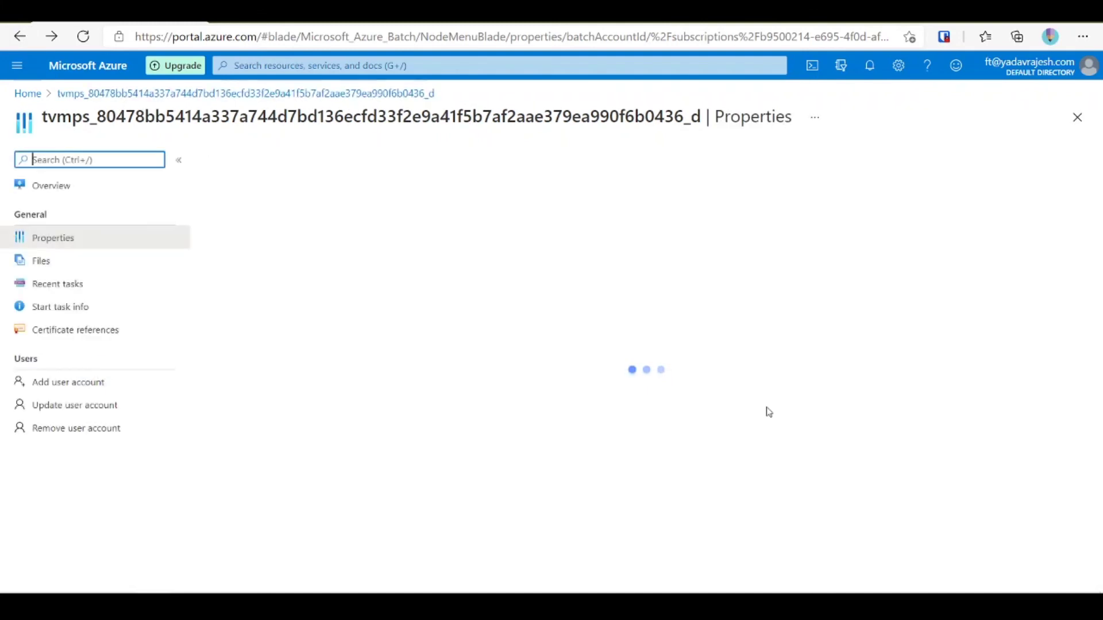
{"action": "scroll", "coordinate": [769, 412], "scroll_direction": "down", "scroll_amount": 3}
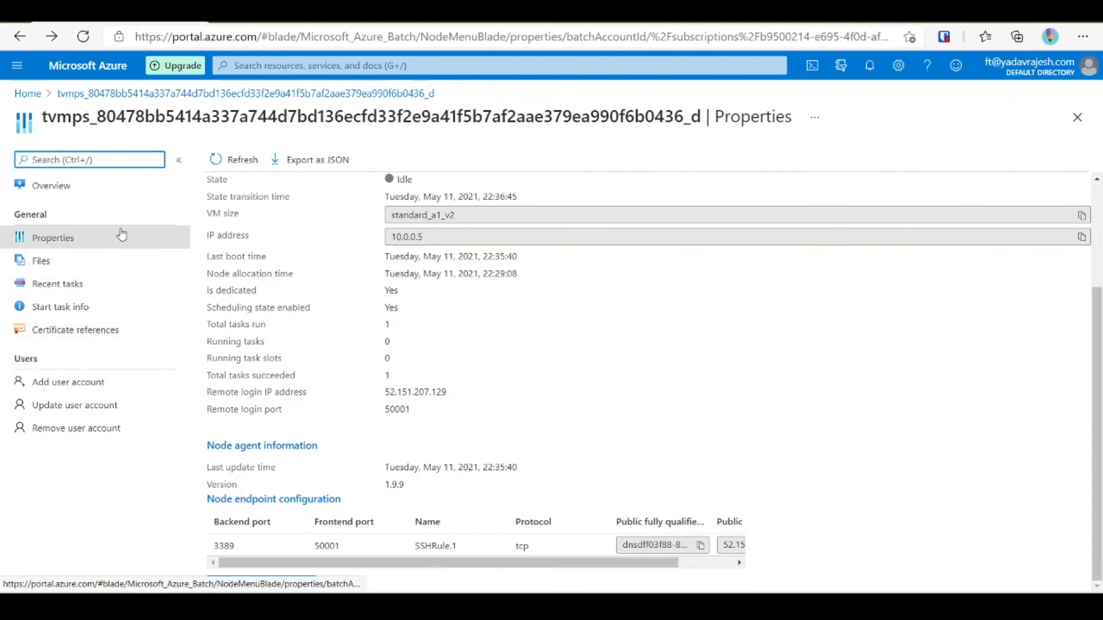
{"action": "scroll", "coordinate": [524, 339], "scroll_direction": "up", "scroll_amount": 3}
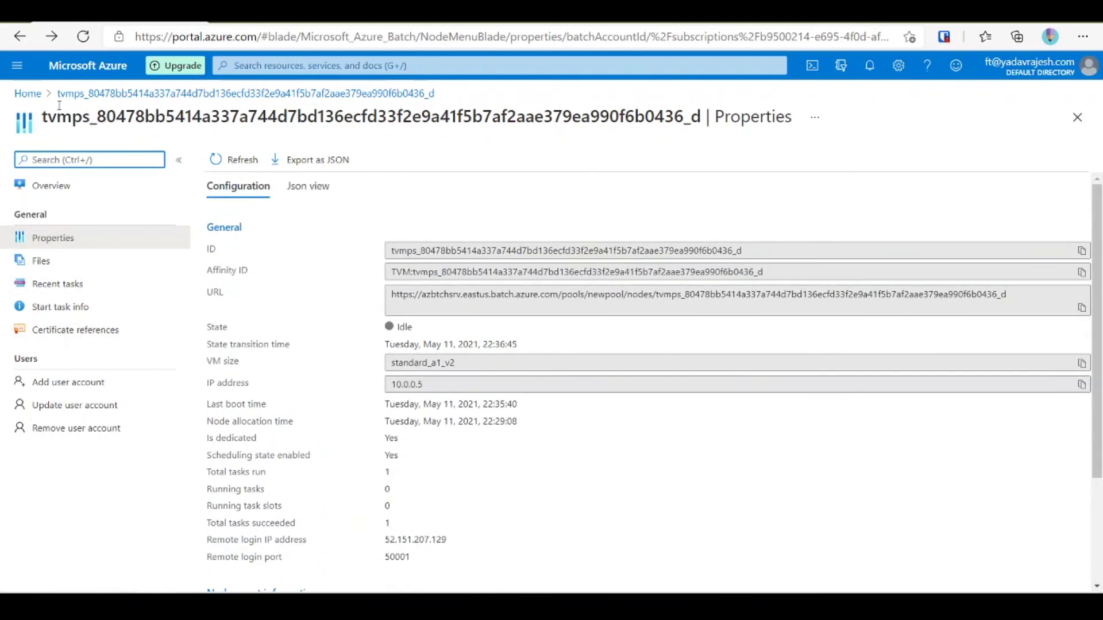
Step: Go back to the portal home, reopen the azbtchsrv Batch account and open newpool from its pools
{"action": "left_click", "coordinate": [25, 98]}
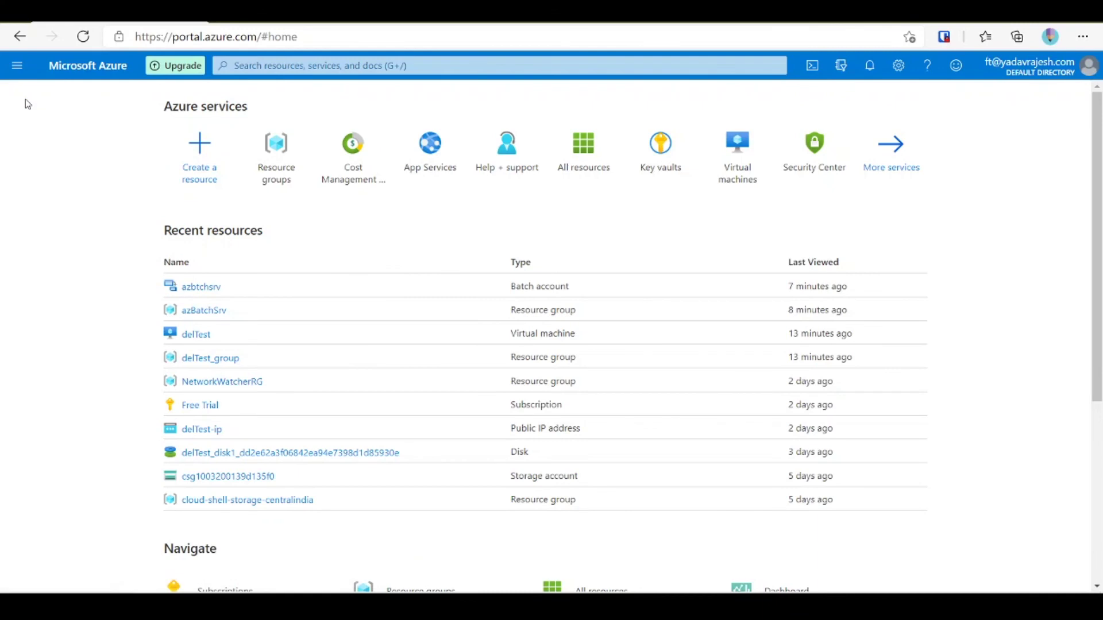
{"action": "left_click", "coordinate": [215, 290]}
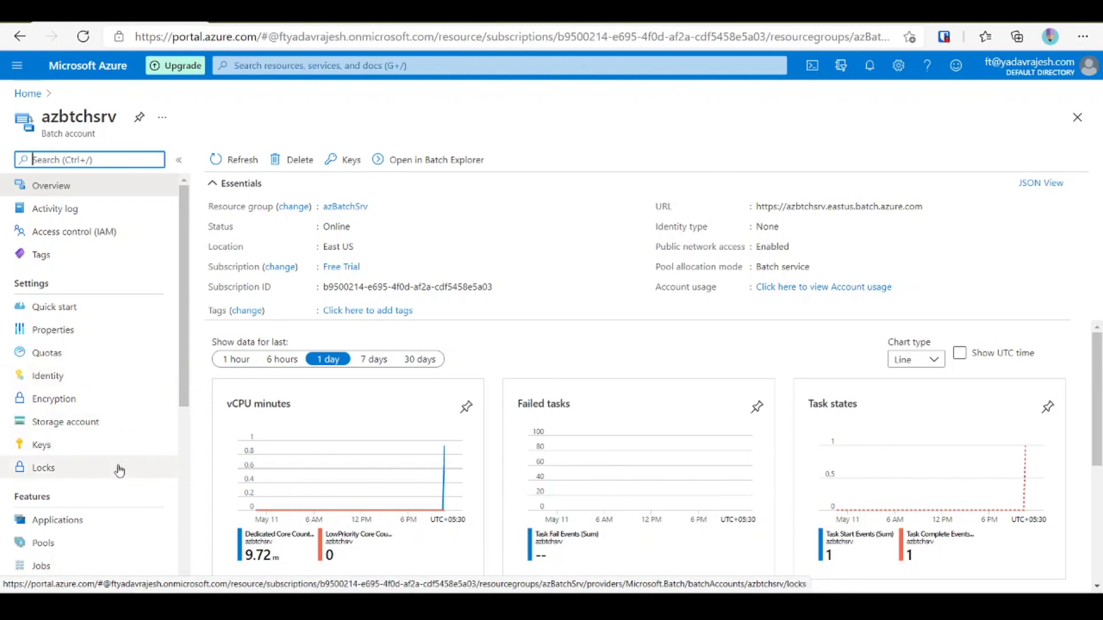
{"action": "scroll", "coordinate": [118, 468], "scroll_direction": "down", "scroll_amount": 2}
{"action": "left_click", "coordinate": [73, 419]}
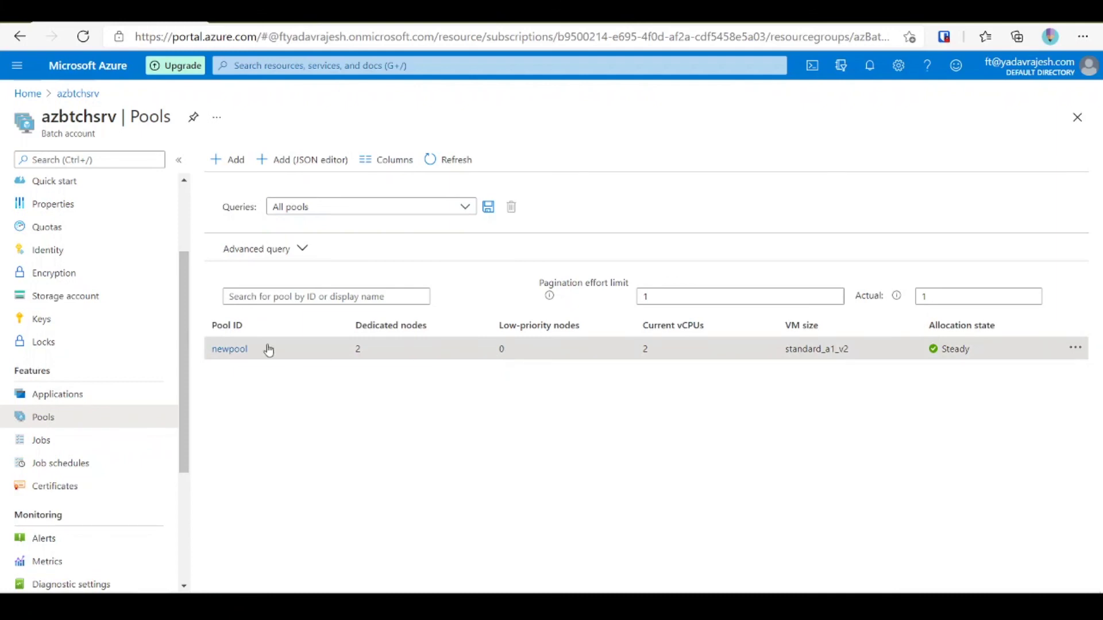
{"action": "left_click", "coordinate": [241, 350]}
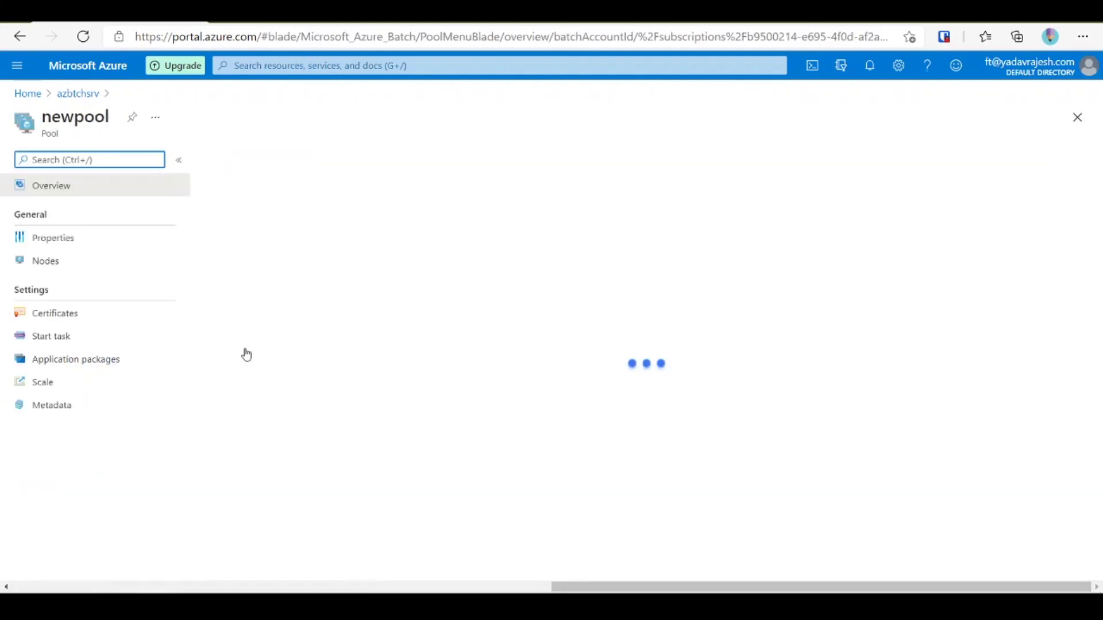